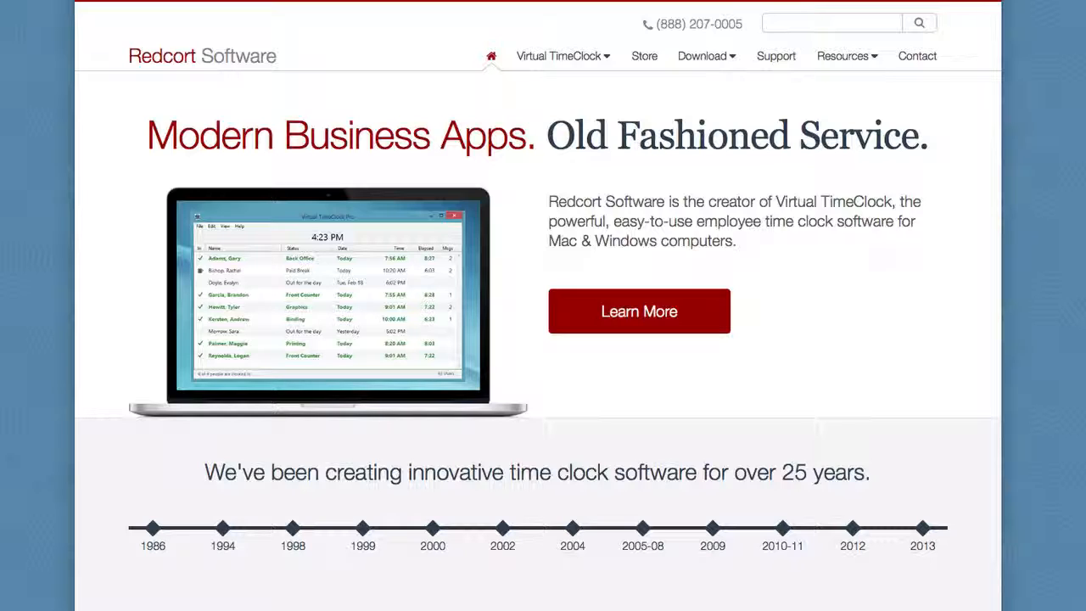
# - Choose Virtual TimeClock Pro from the Download menu on redcort.com
pyautogui.click(723, 56)
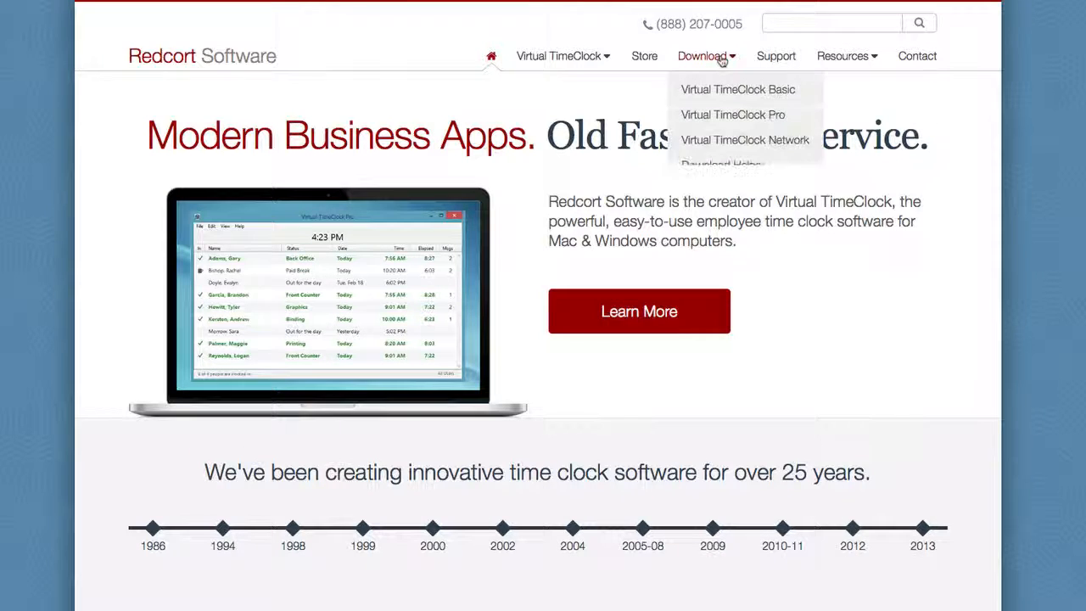
pyautogui.click(722, 118)
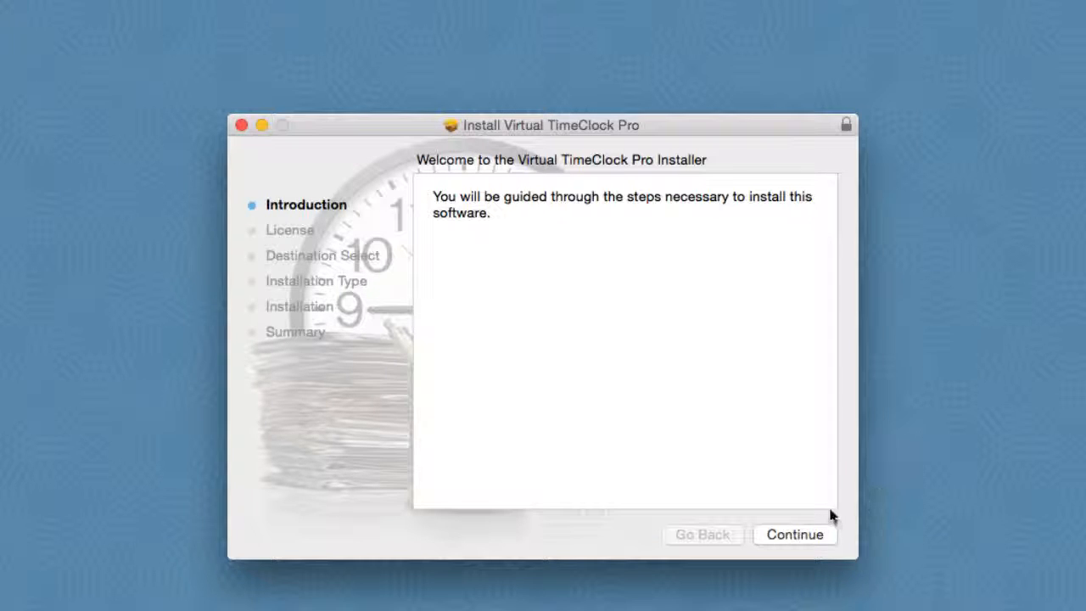
# - Accept the license and install Virtual TimeClock Pro, authorising with the account password
pyautogui.click(793, 533)
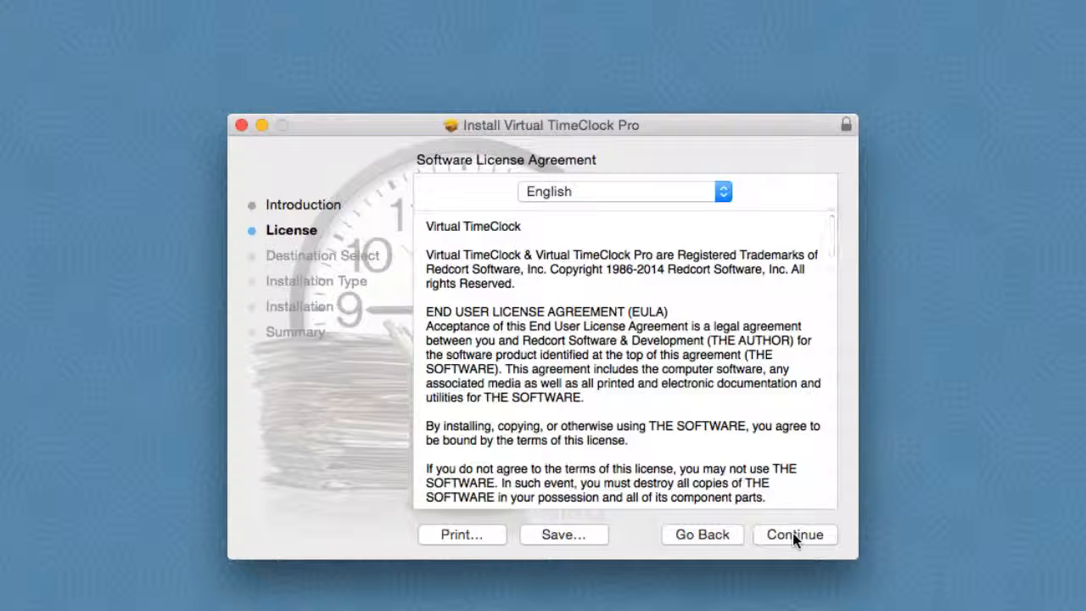
pyautogui.click(792, 533)
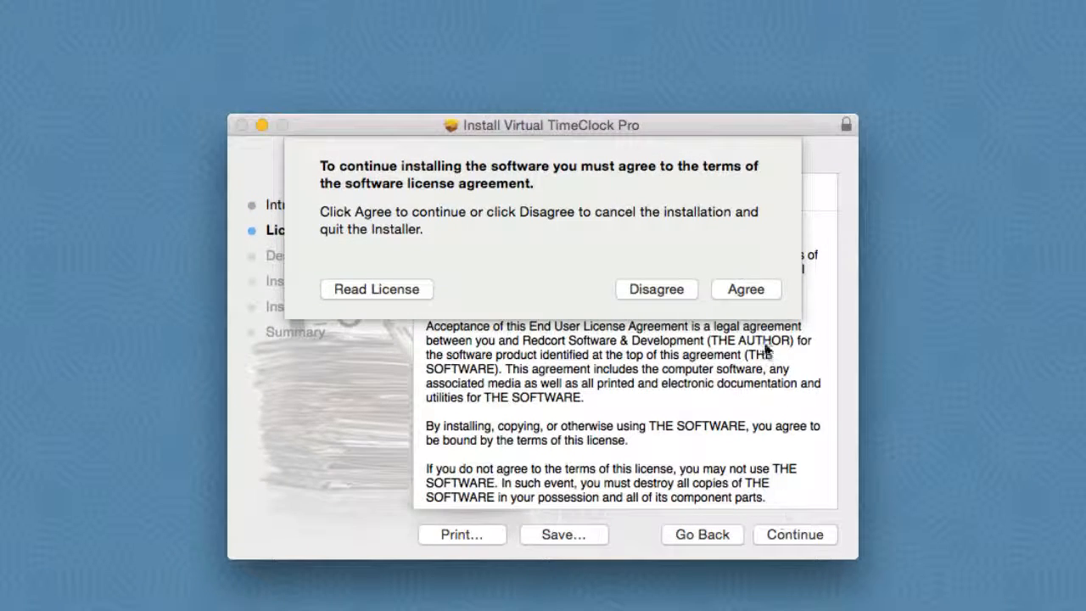
pyautogui.click(746, 290)
pyautogui.click(799, 536)
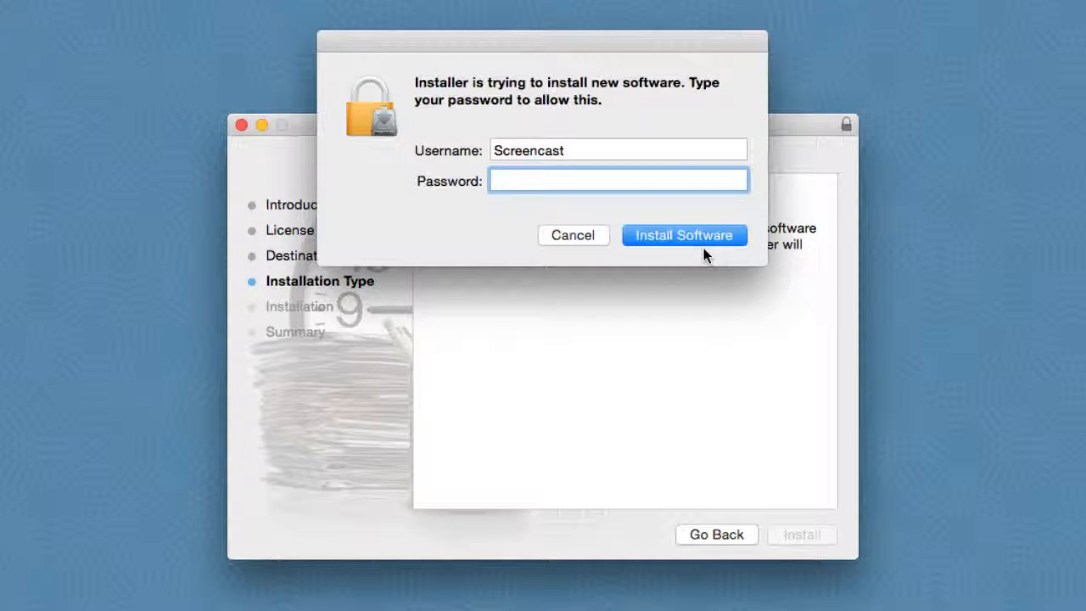
pyautogui.write('****')
pyautogui.click(703, 253)
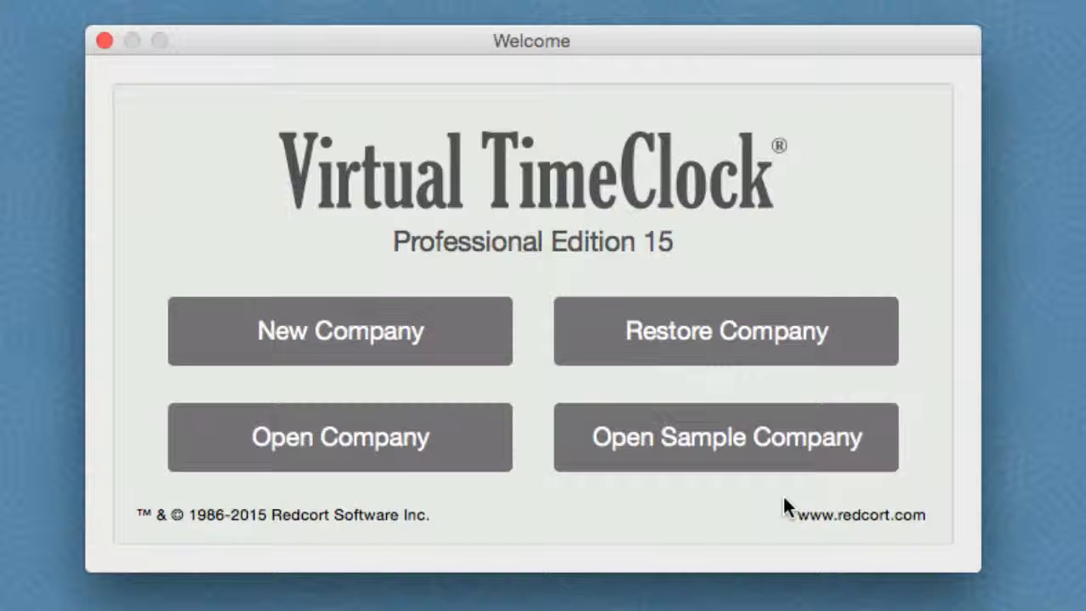
# - Create the Redcort Software company file, entering the administrator's first name, last name and password twice
pyautogui.click(440, 338)
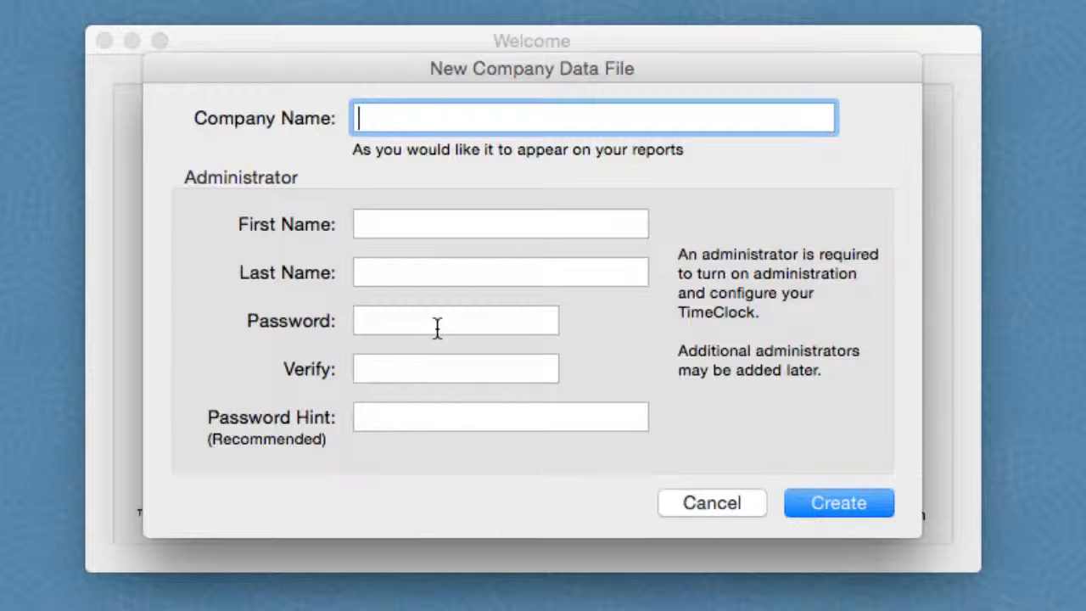
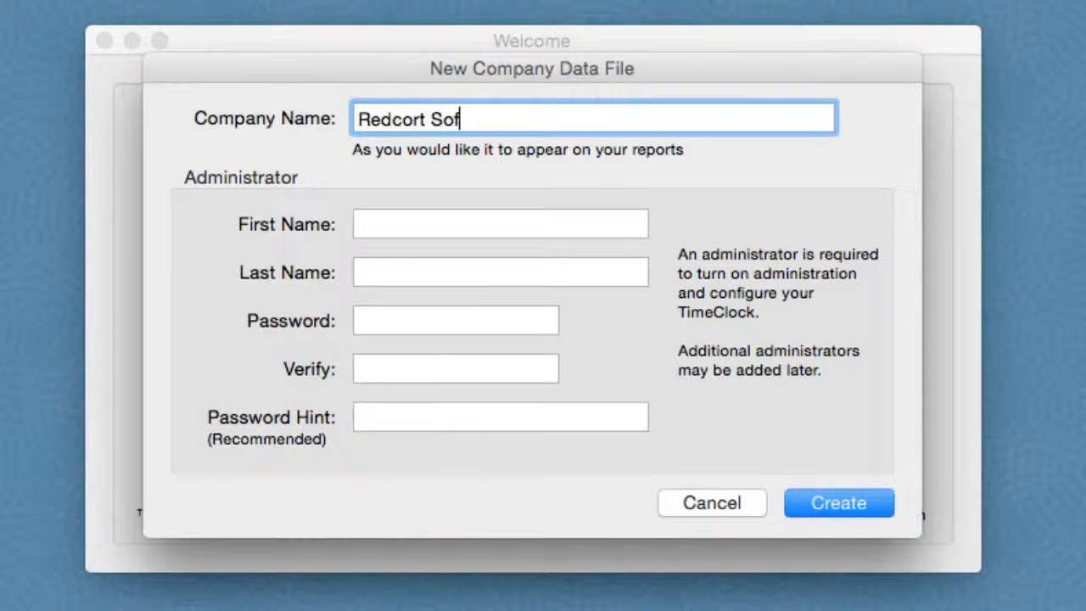
pyautogui.press('Tab')
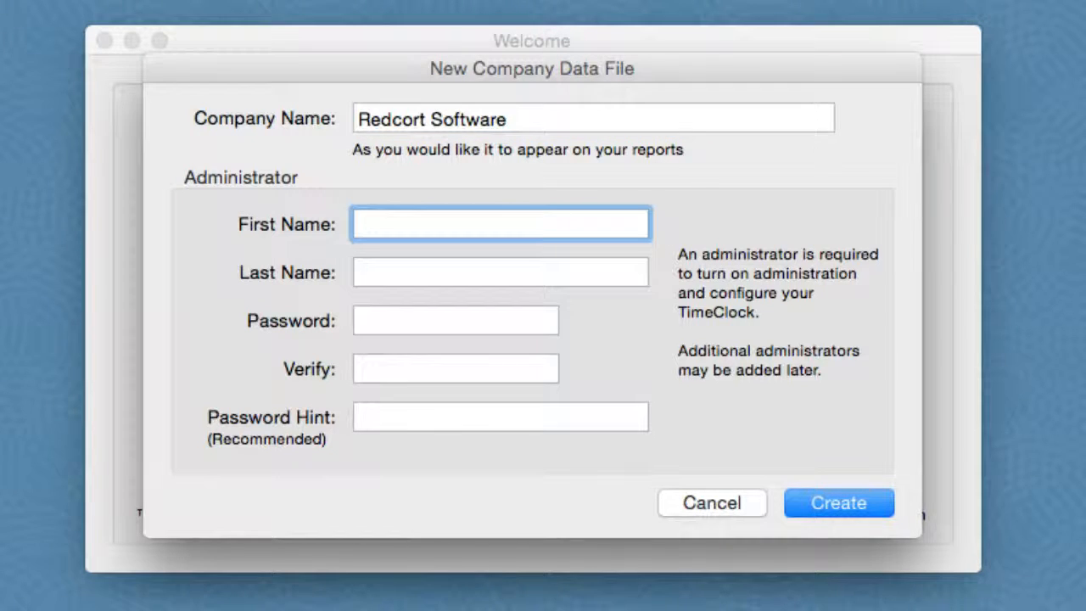
pyautogui.press('Tab')
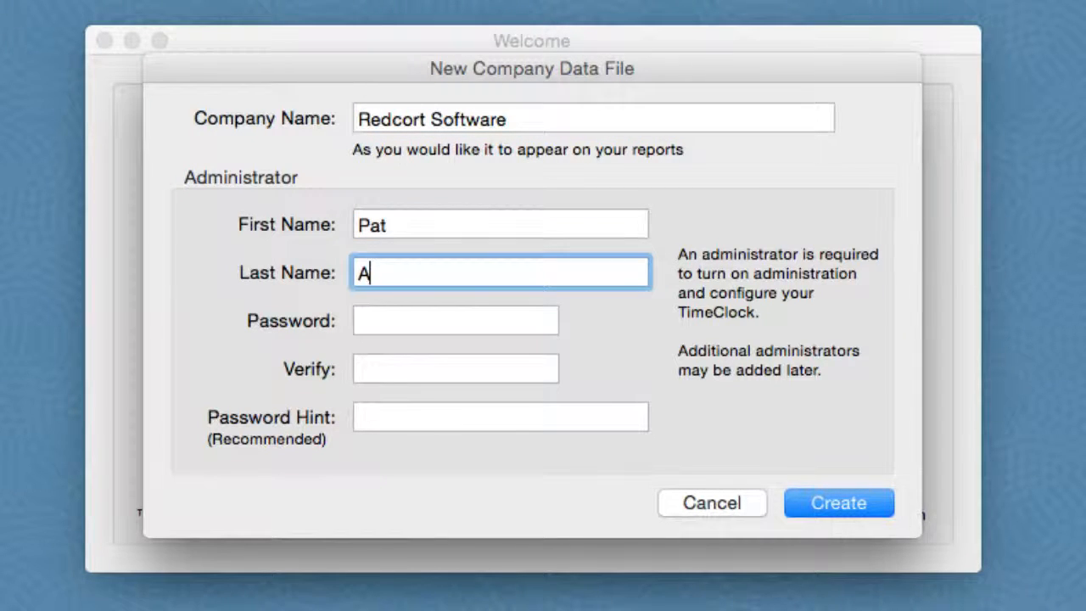
pyautogui.press('Tab')
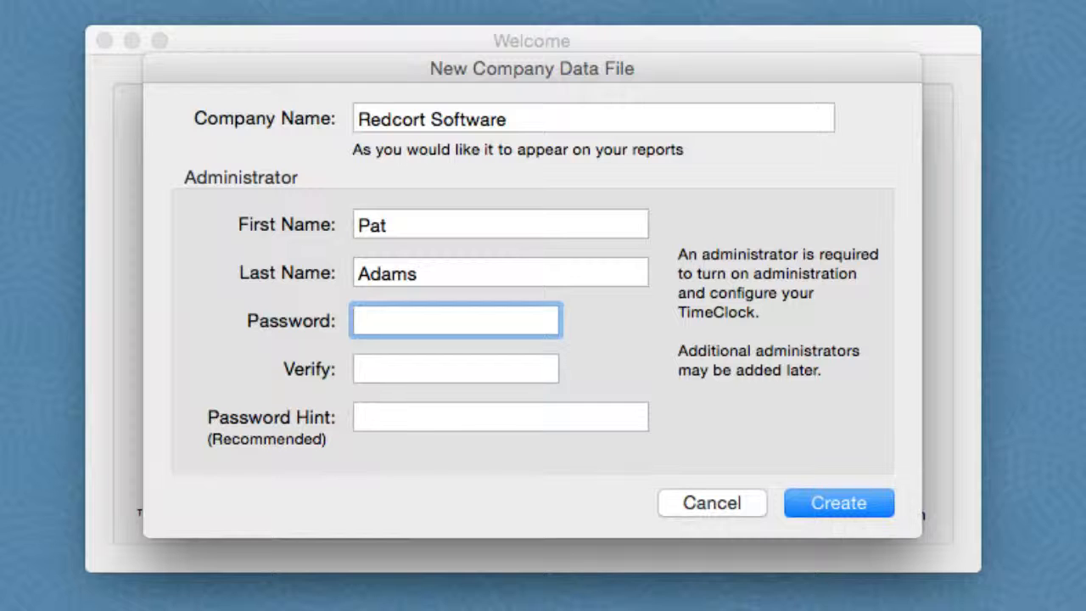
pyautogui.press('Tab')
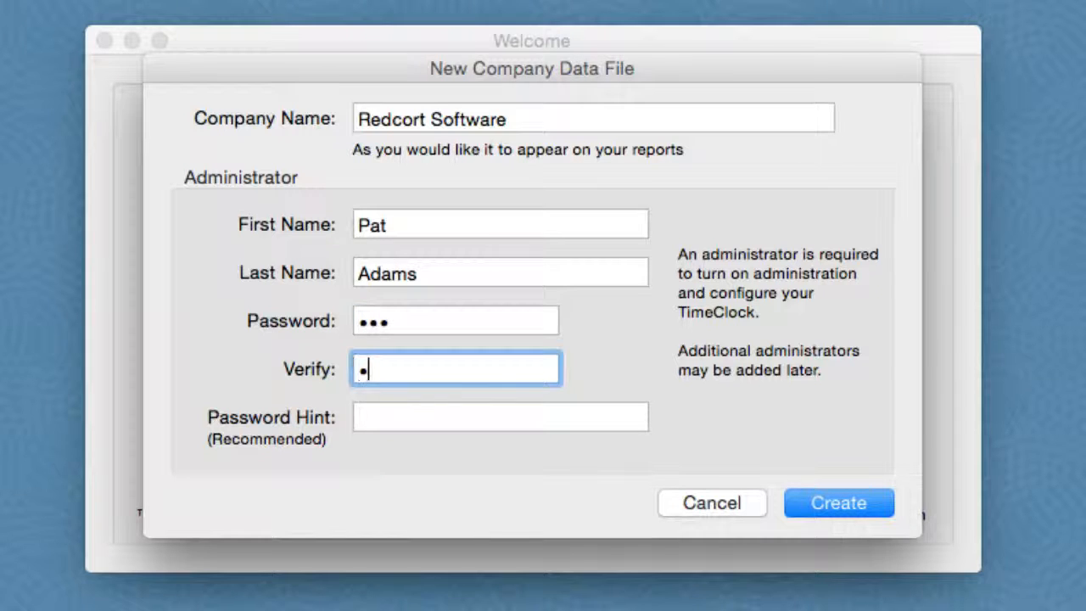
pyautogui.click(804, 492)
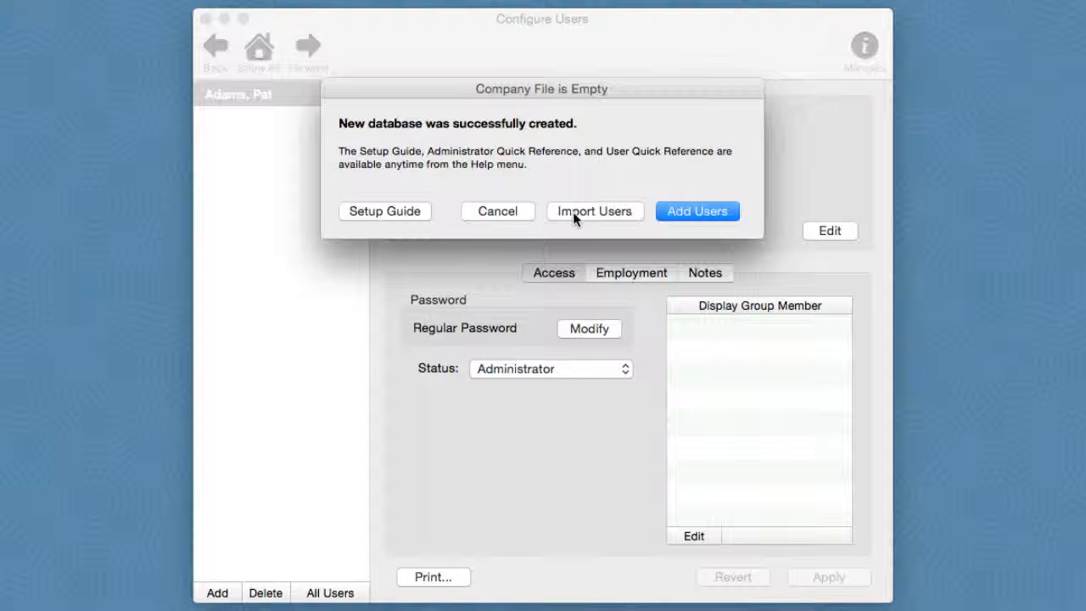
# - Add a second user with only the employee's first and last name, then save and close
pyautogui.click(673, 213)
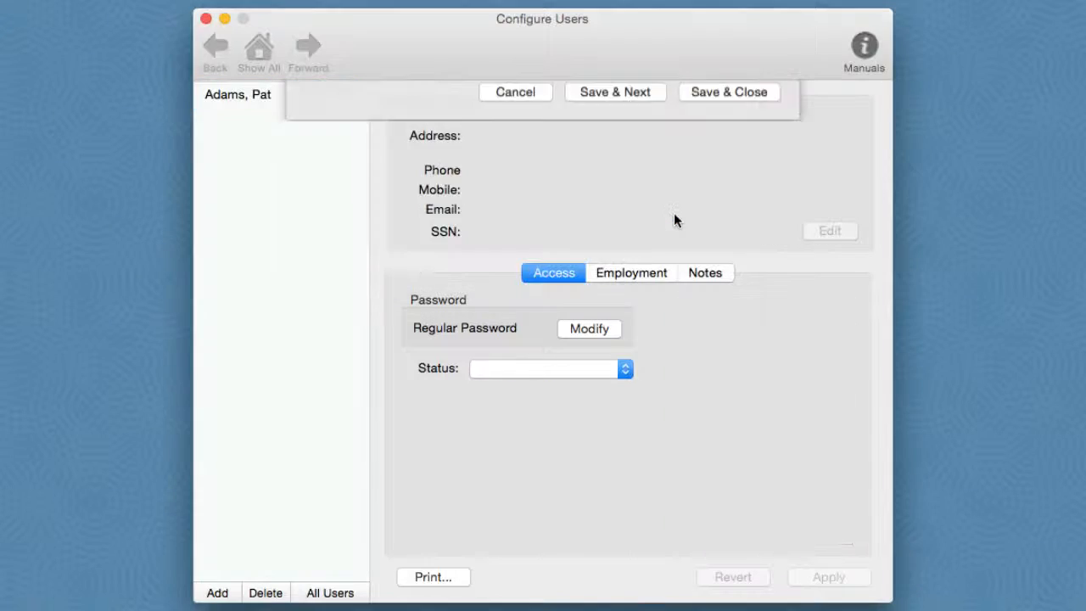
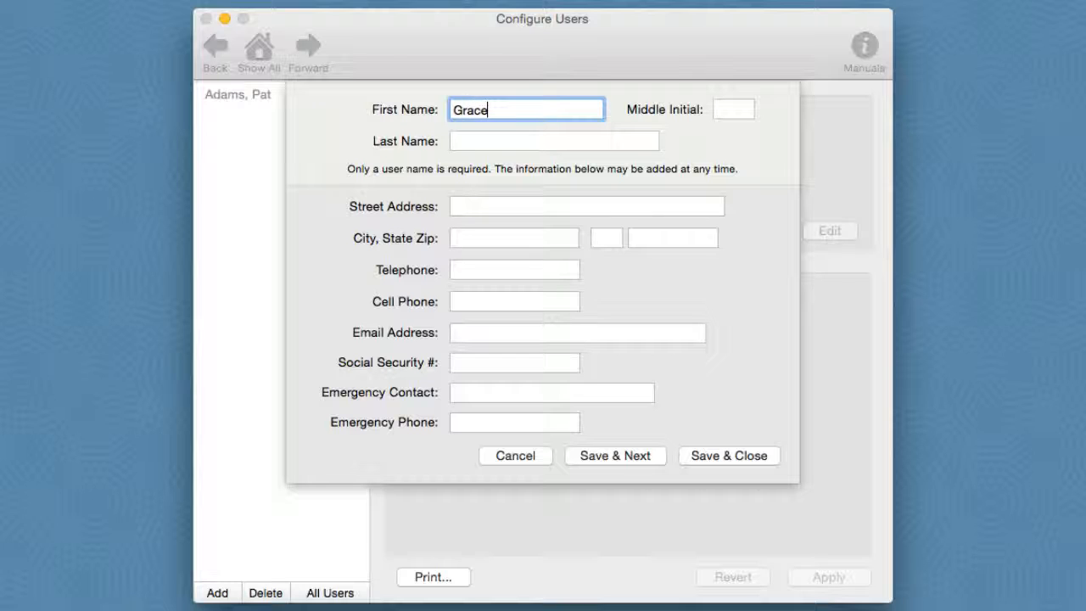
pyautogui.press('Tab')
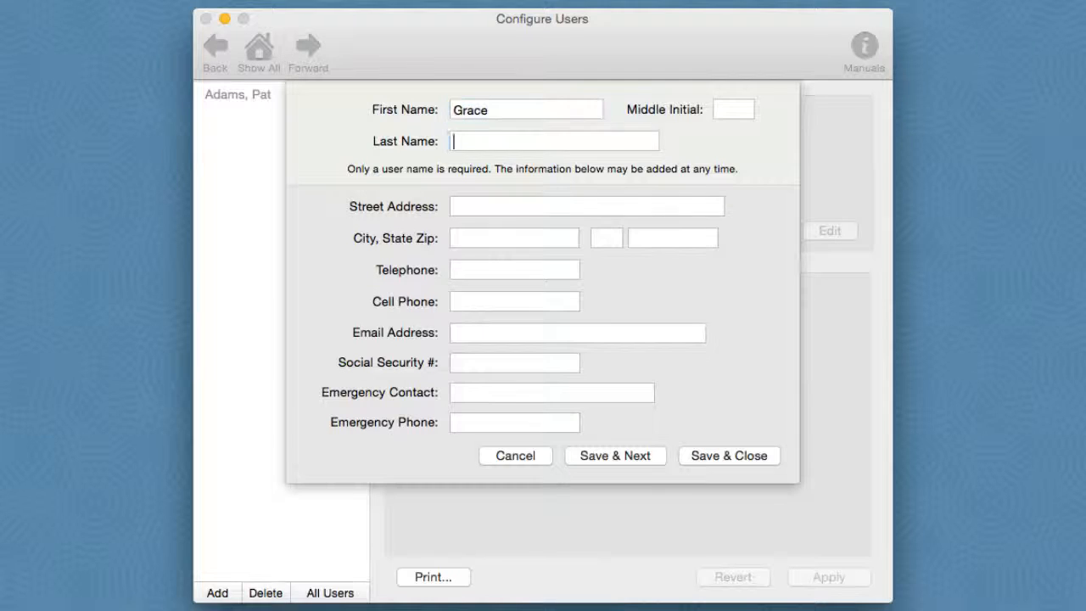
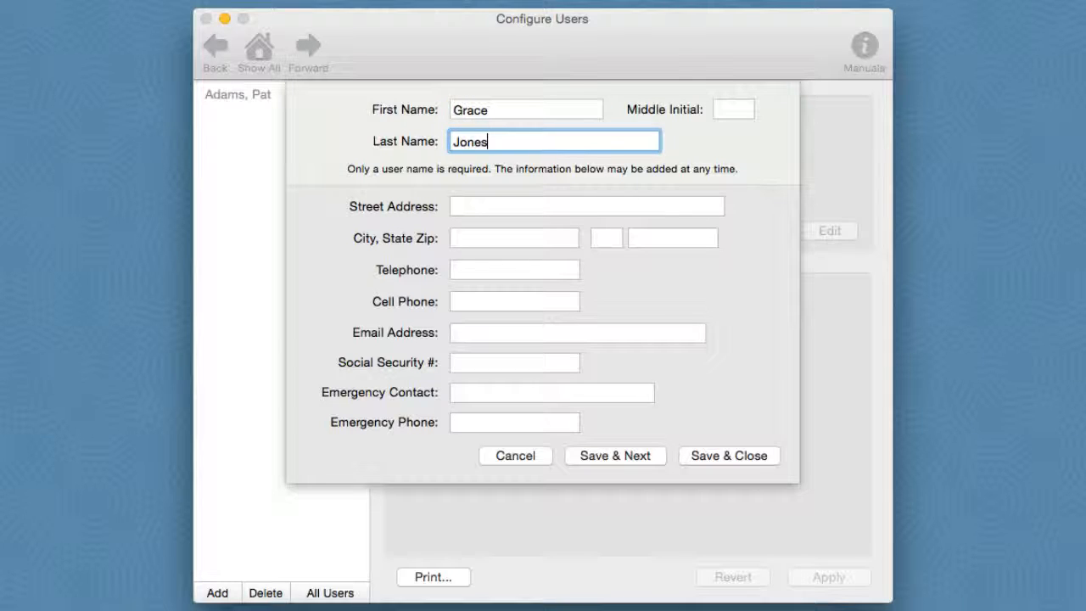
pyautogui.click(730, 455)
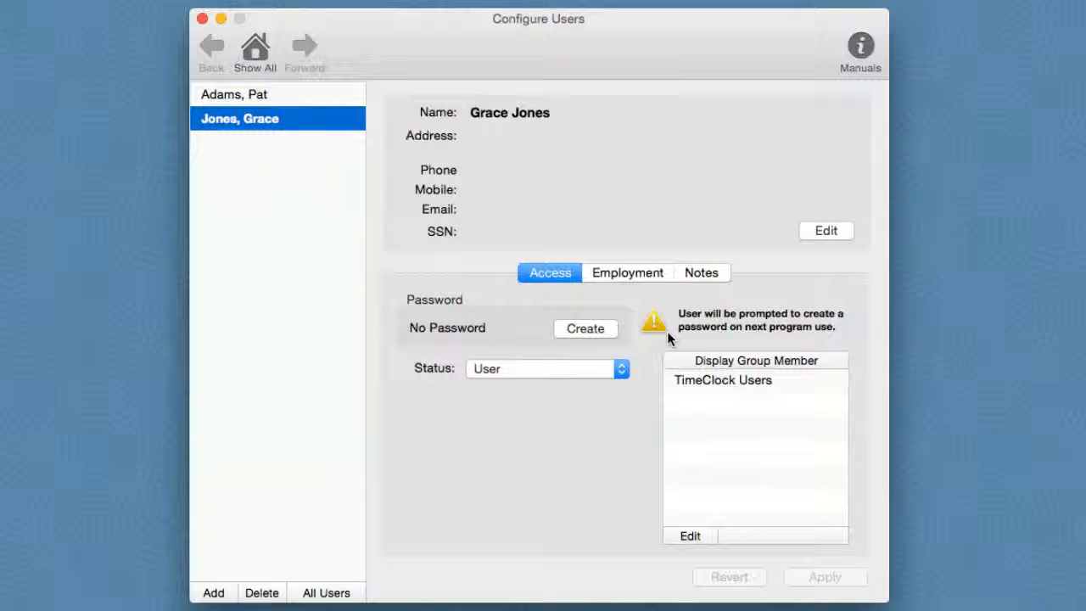
# - Assign both the administrator and the new user to the Daily & Weekly overtime rule
pyautogui.click(256, 56)
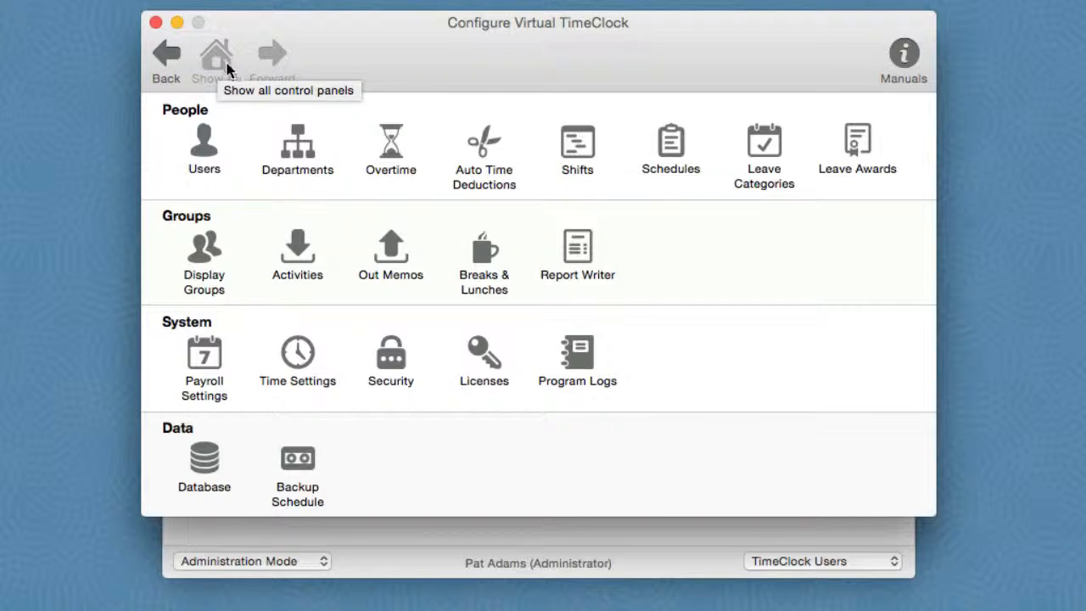
pyautogui.click(392, 144)
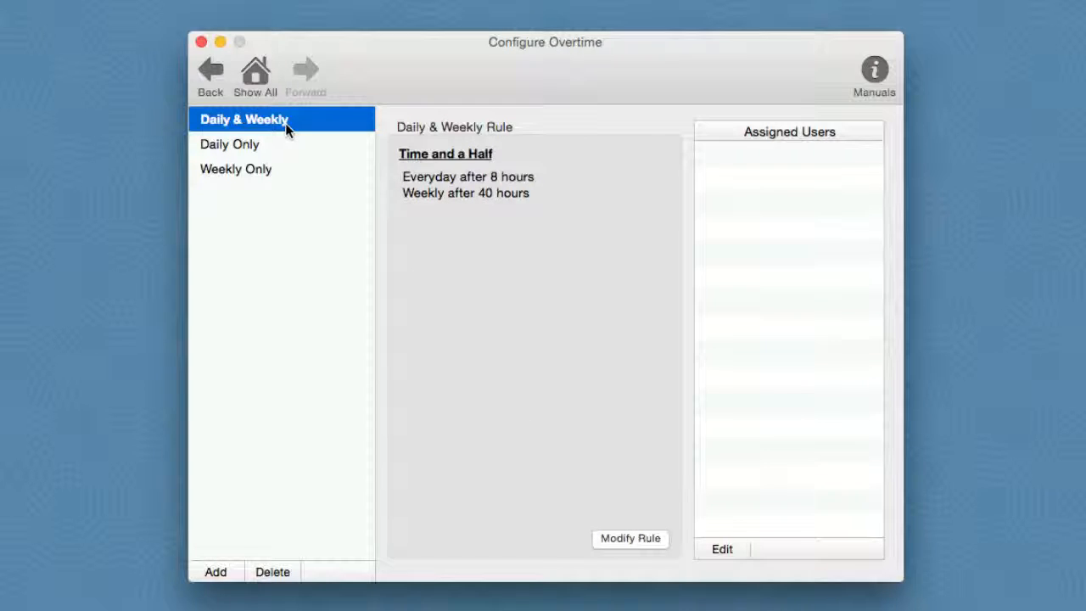
pyautogui.click(716, 551)
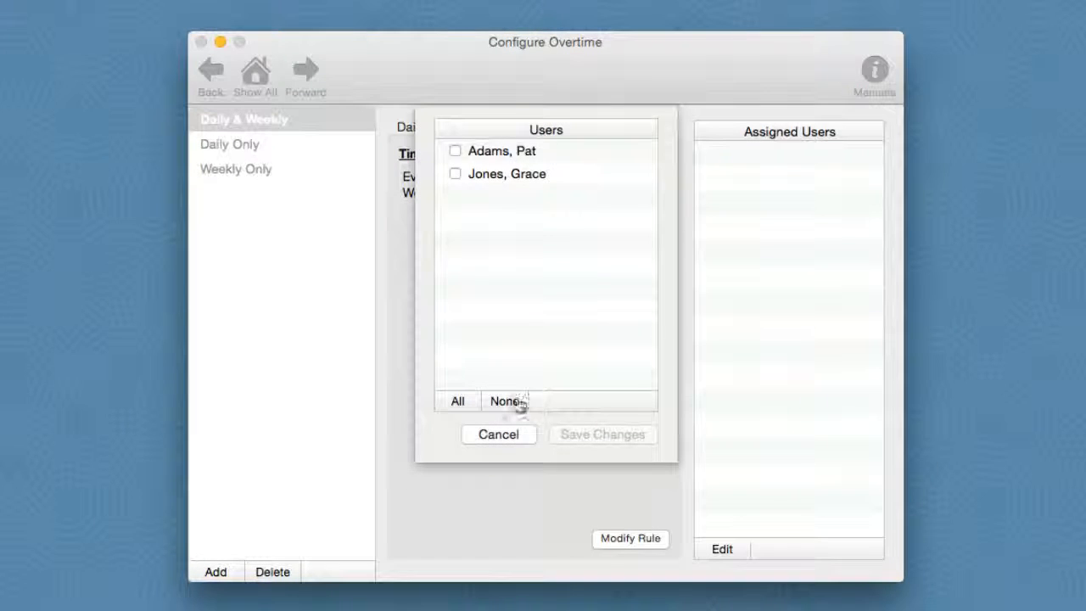
pyautogui.click(456, 152)
pyautogui.click(456, 173)
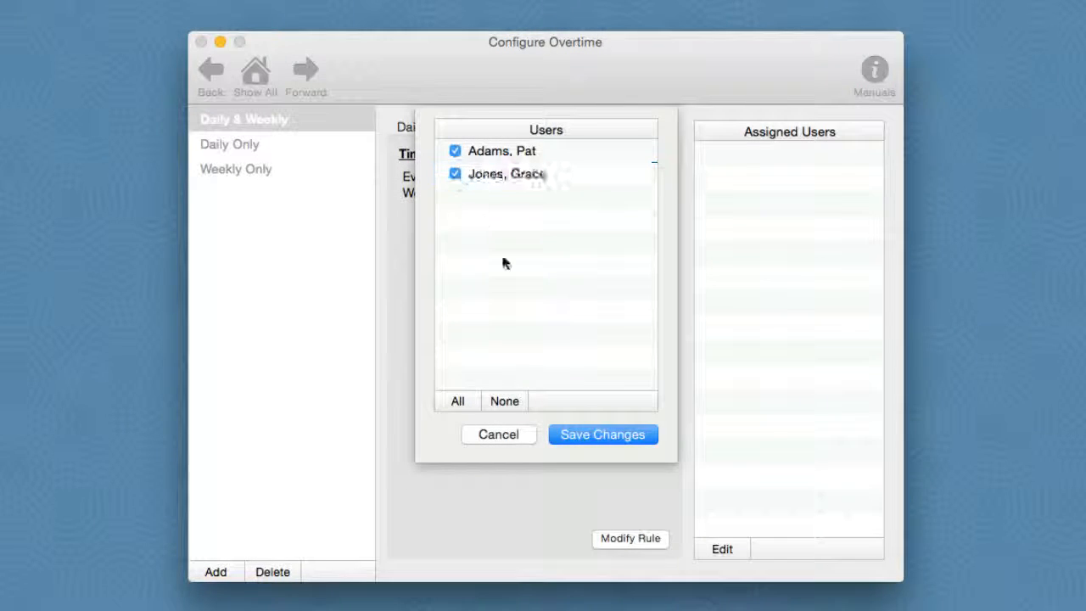
pyautogui.click(598, 434)
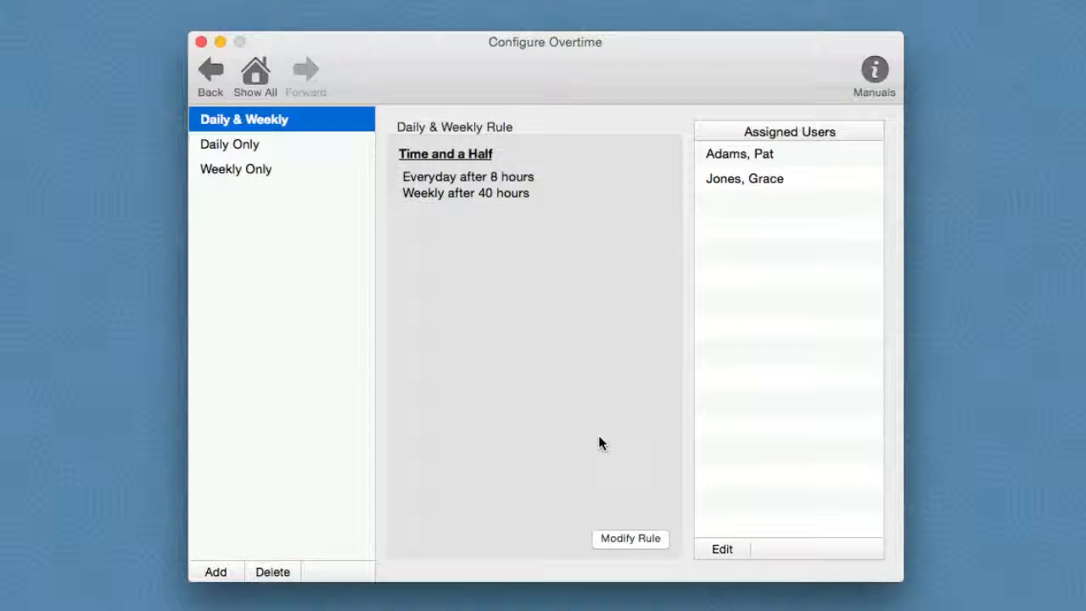
pyautogui.click(256, 80)
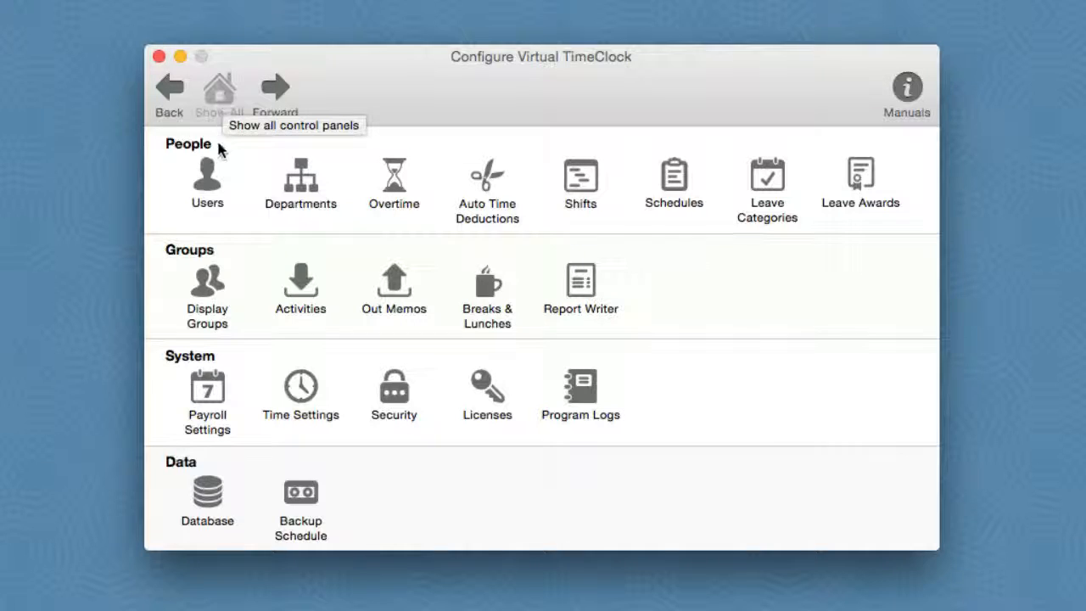
# - Keep In/Out Board - One List as the display group interface and return to the overview
pyautogui.click(204, 283)
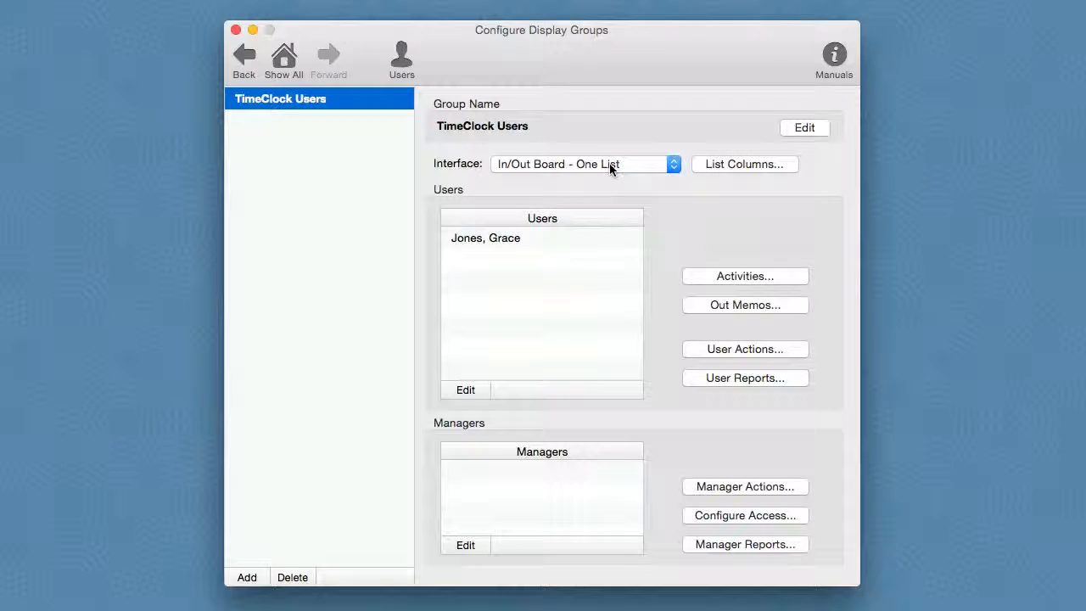
pyautogui.click(661, 165)
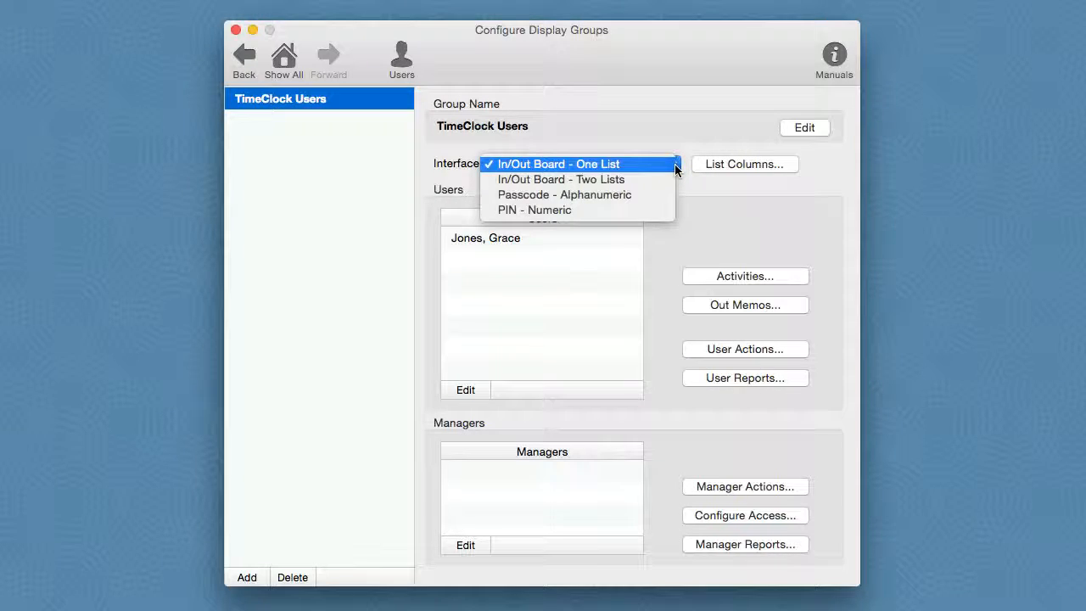
pyautogui.click(674, 166)
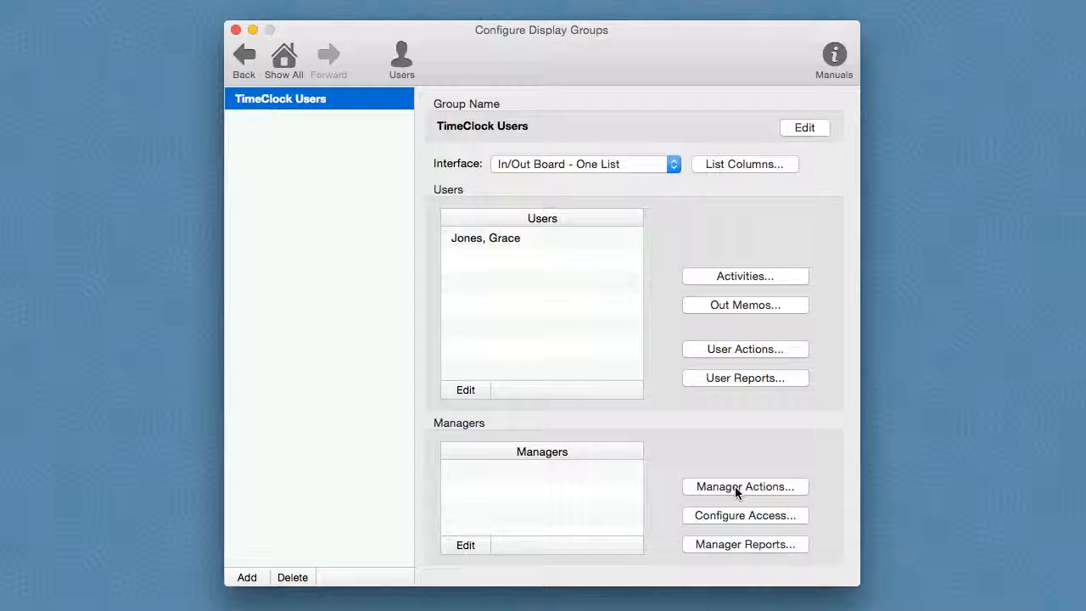
pyautogui.click(286, 62)
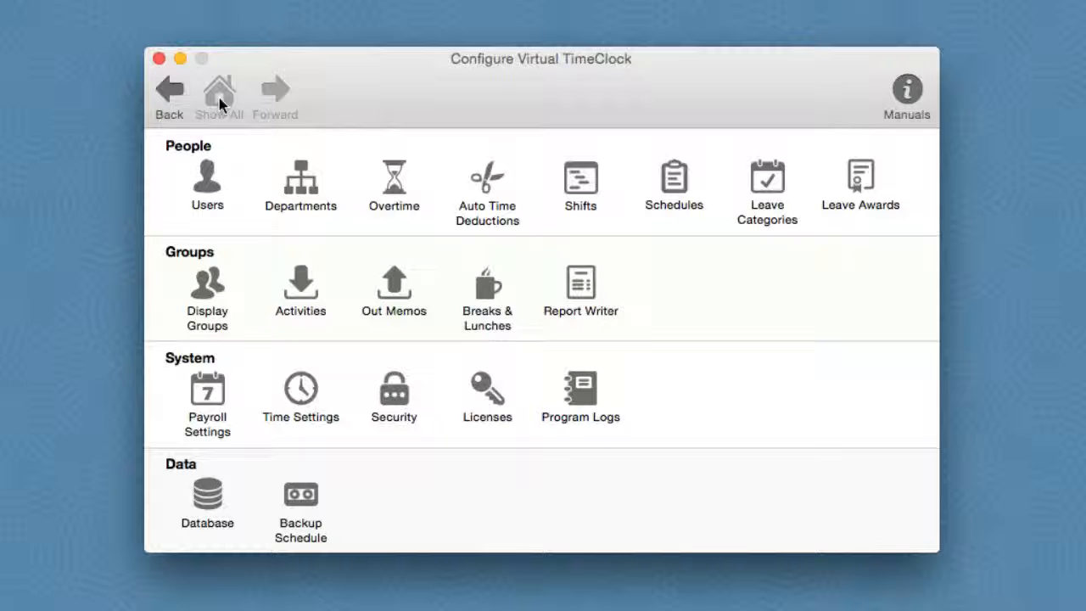
pyautogui.click(301, 287)
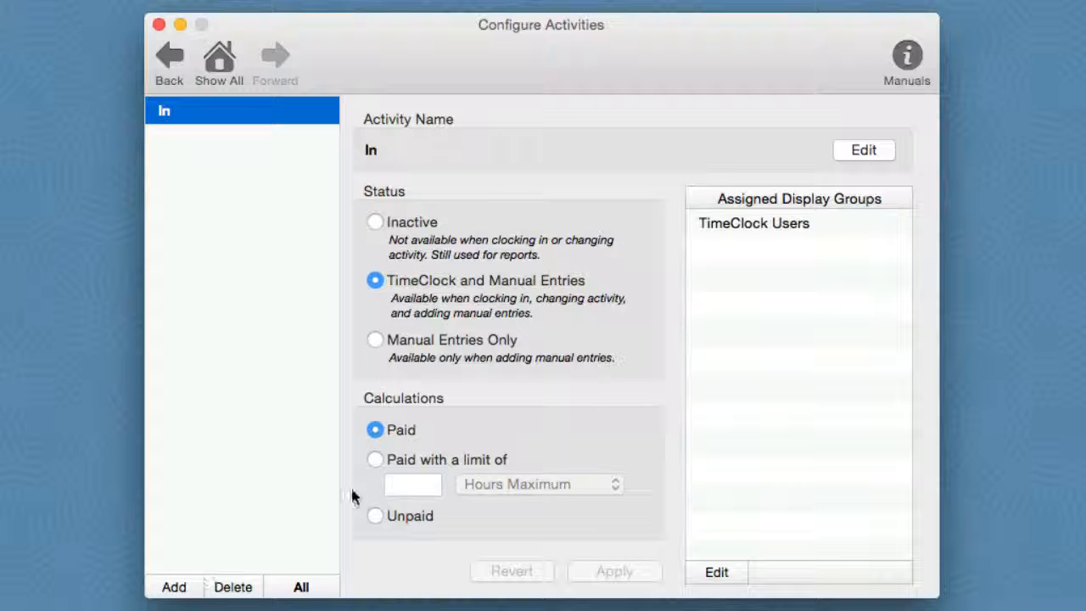
pyautogui.click(222, 64)
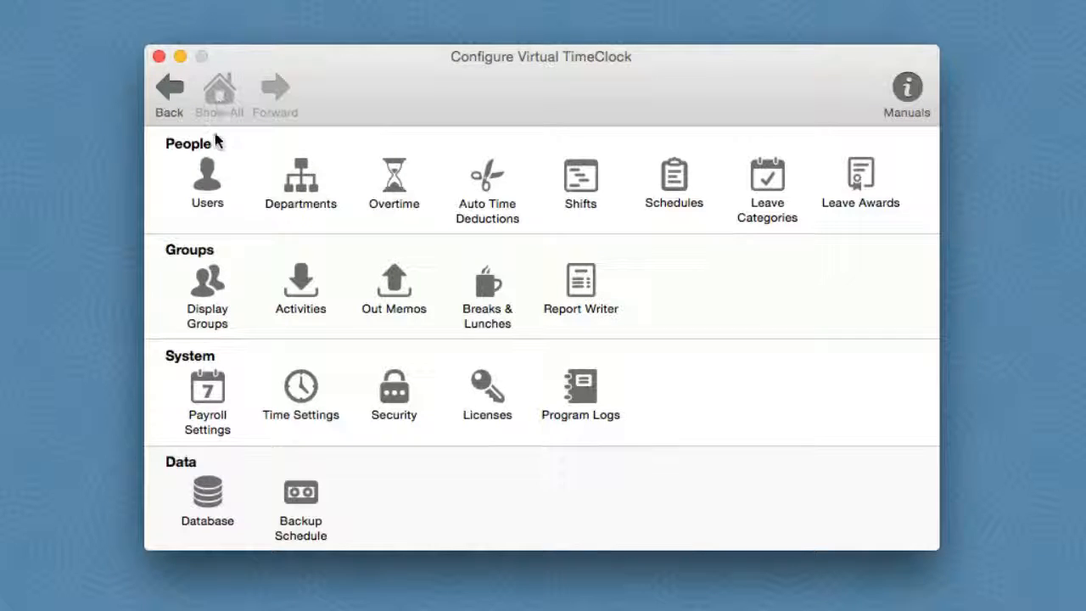
# - Apply payroll settings with Weekly frequency and Payroll Export set to None
pyautogui.click(193, 390)
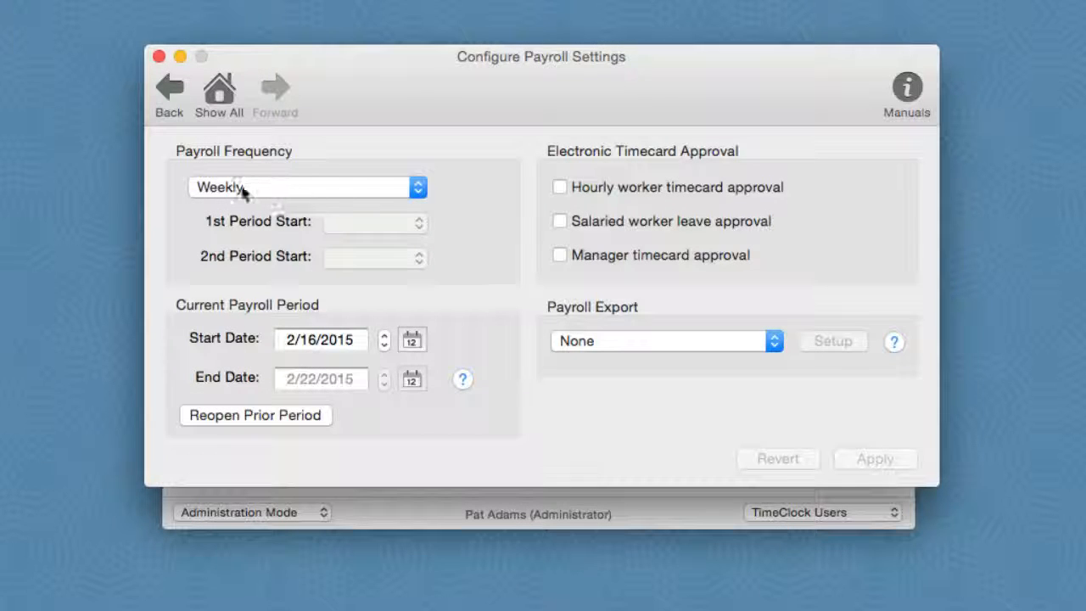
pyautogui.click(415, 187)
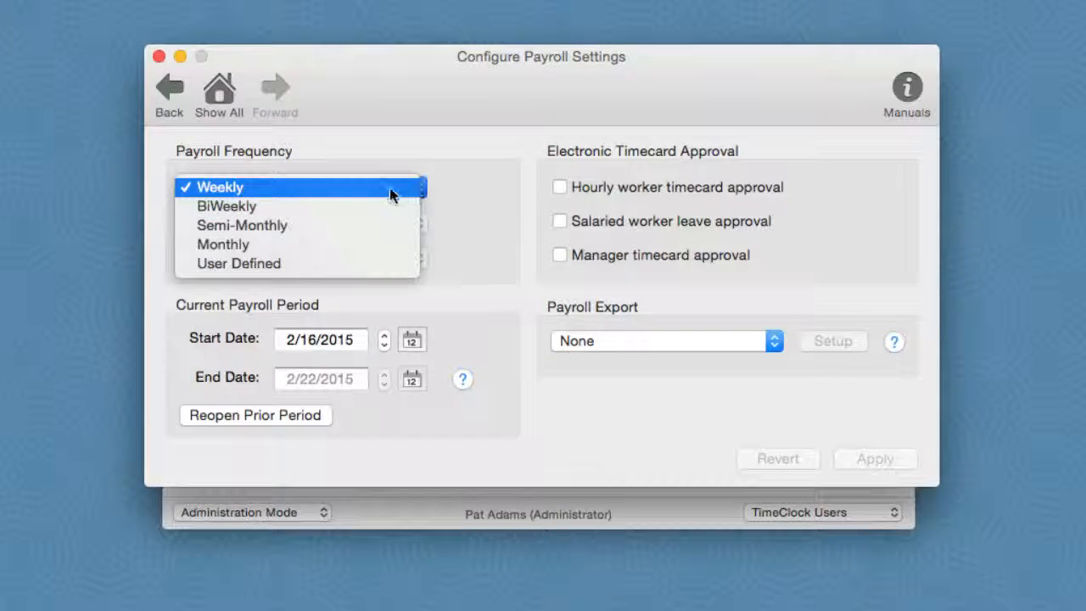
pyautogui.click(391, 189)
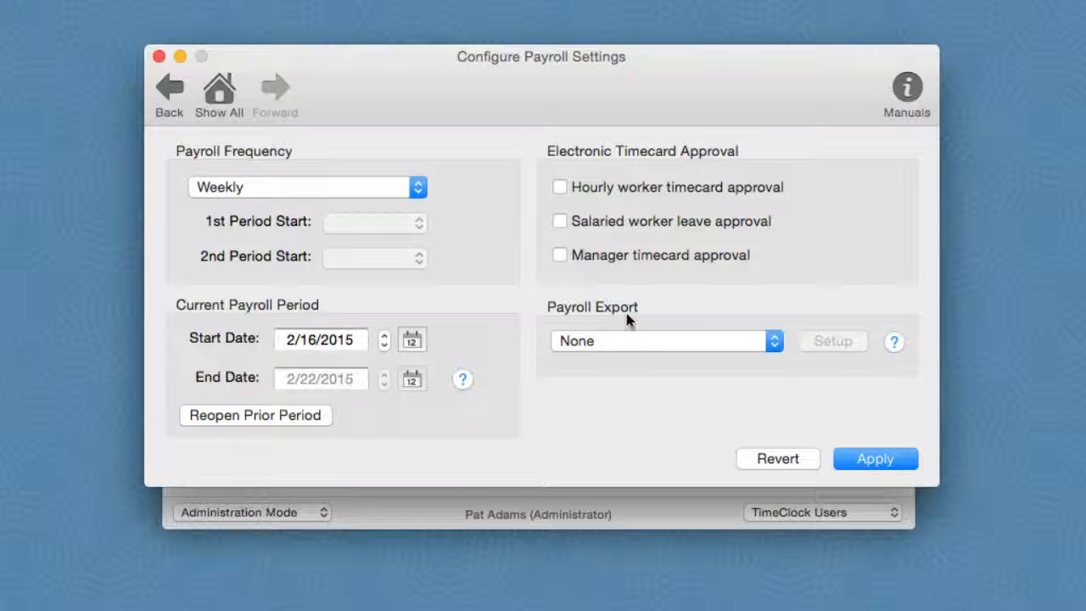
pyautogui.click(774, 341)
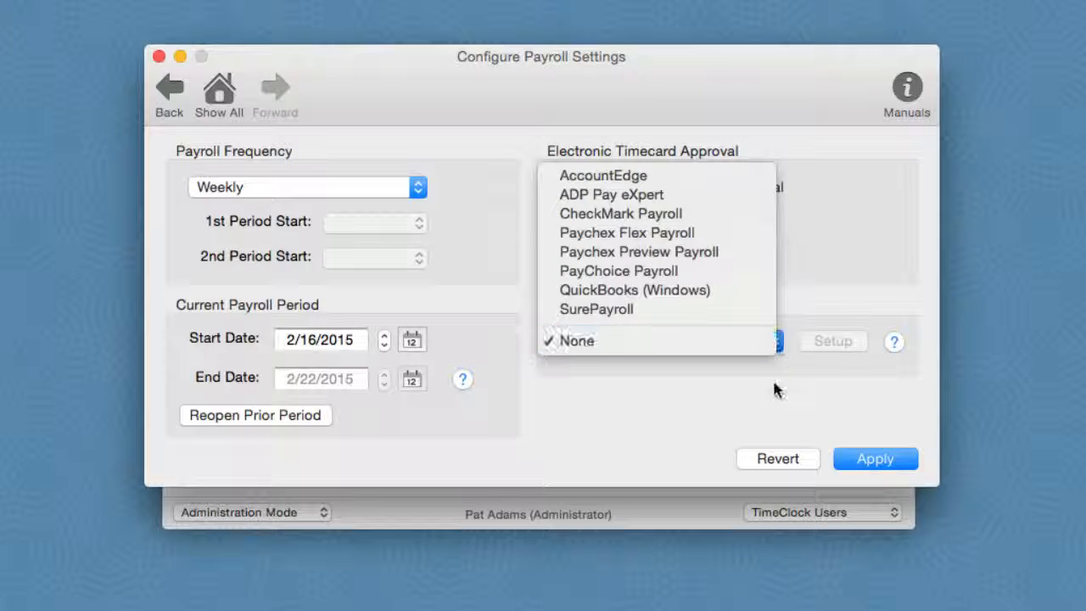
pyautogui.click(848, 424)
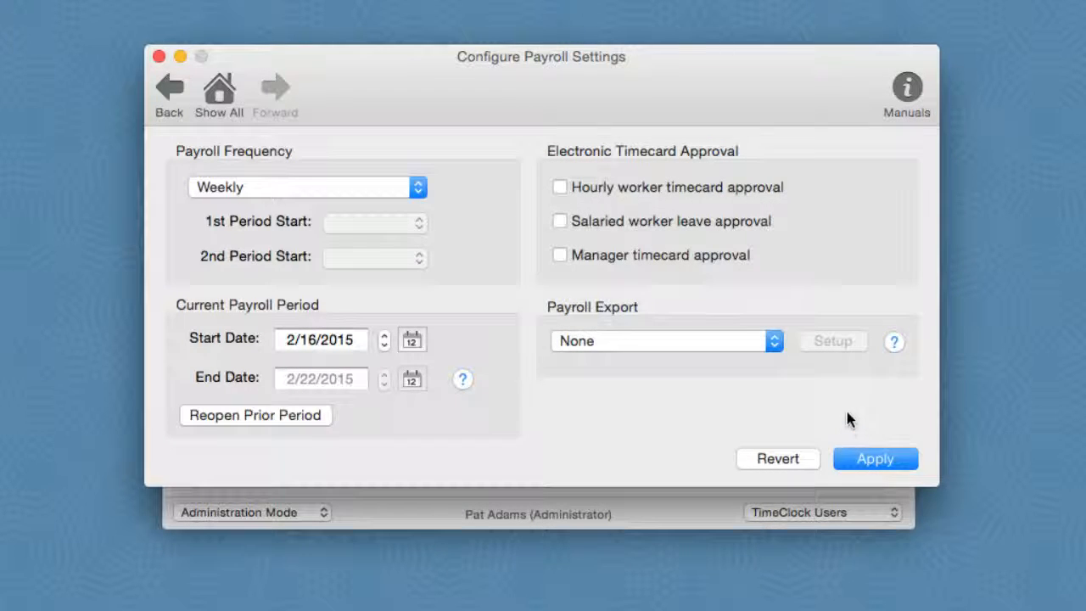
pyautogui.click(874, 457)
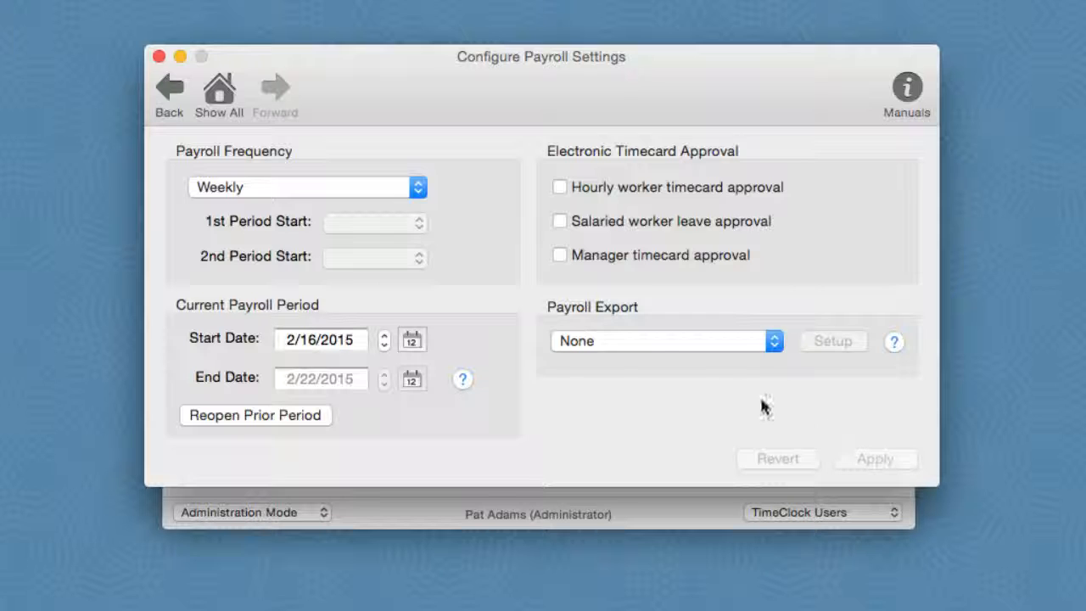
pyautogui.click(220, 100)
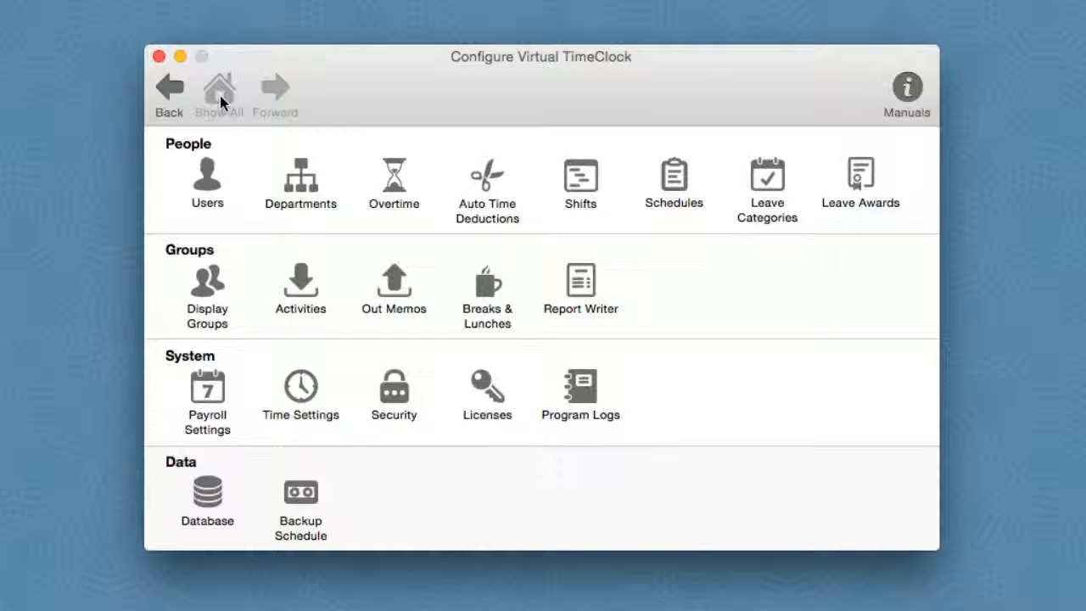
# - Apply time settings with the workweek starting on Monday
pyautogui.click(300, 390)
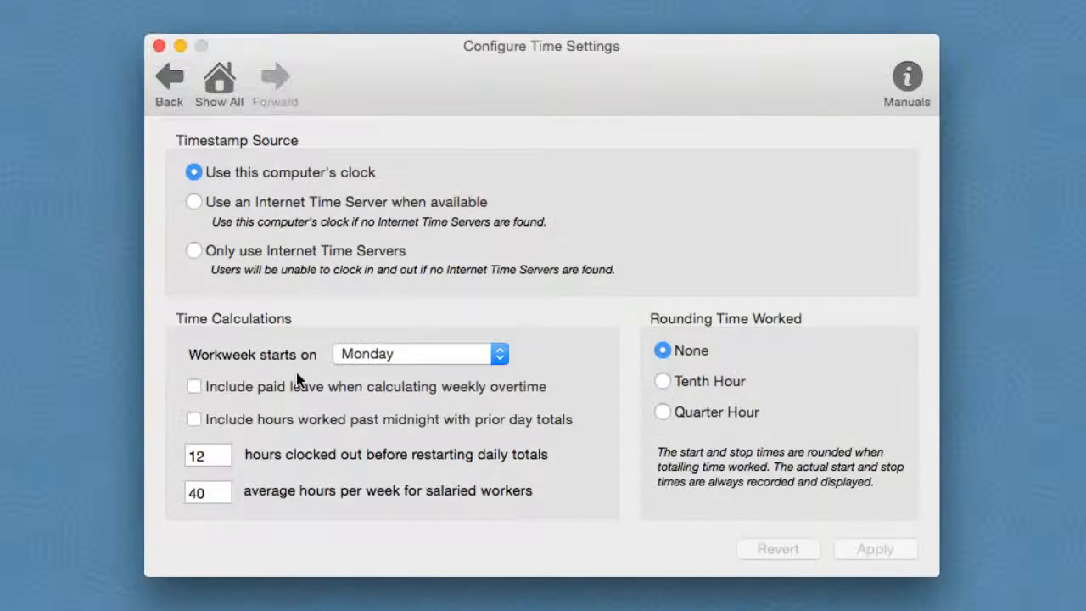
pyautogui.click(499, 358)
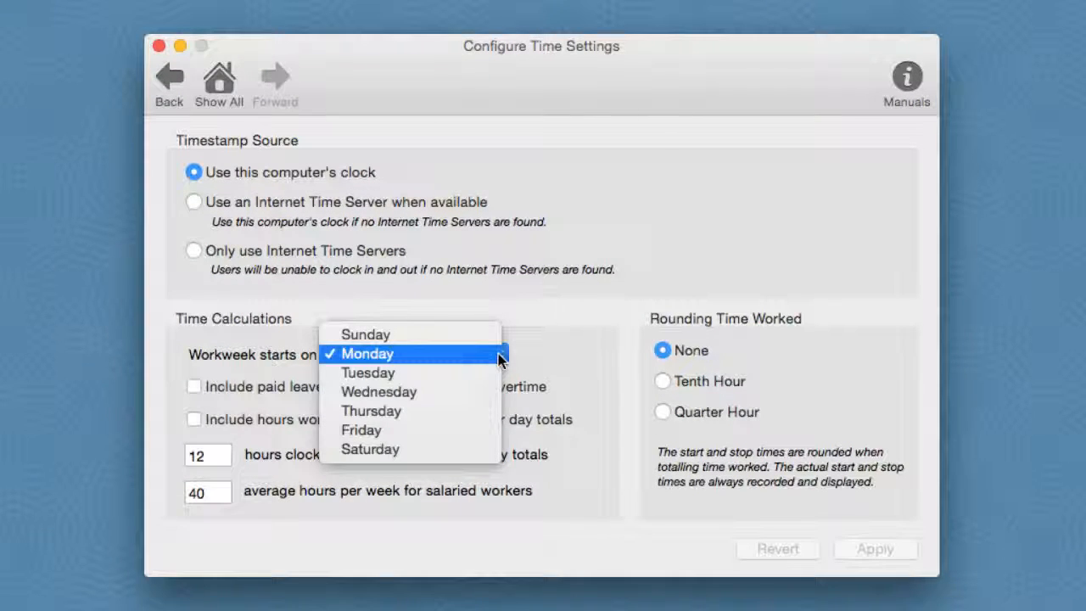
pyautogui.click(499, 354)
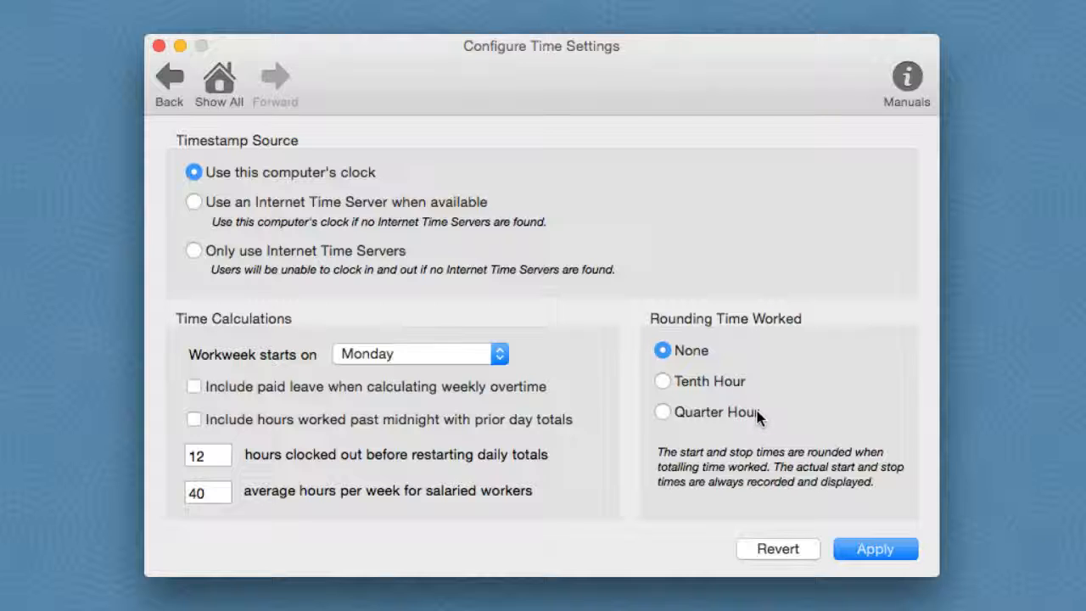
pyautogui.click(856, 545)
pyautogui.click(219, 99)
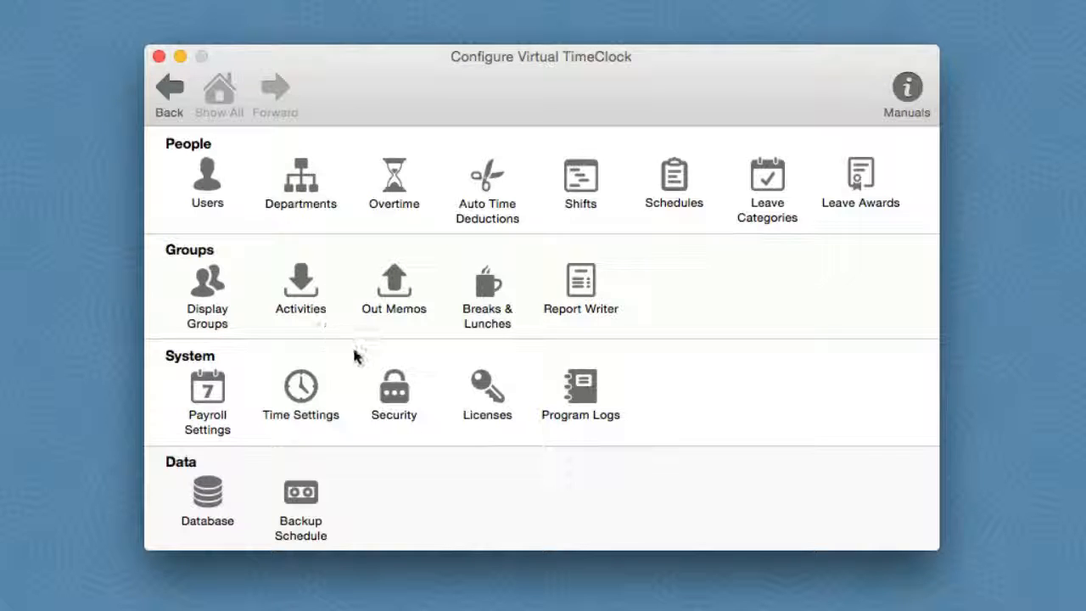
pyautogui.click(394, 389)
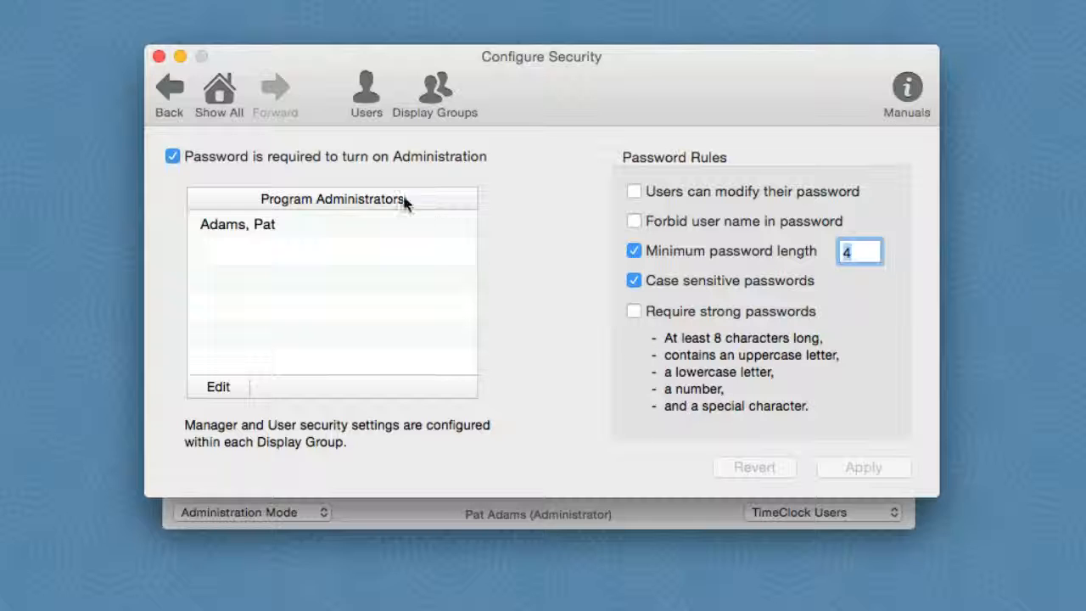
pyautogui.click(220, 97)
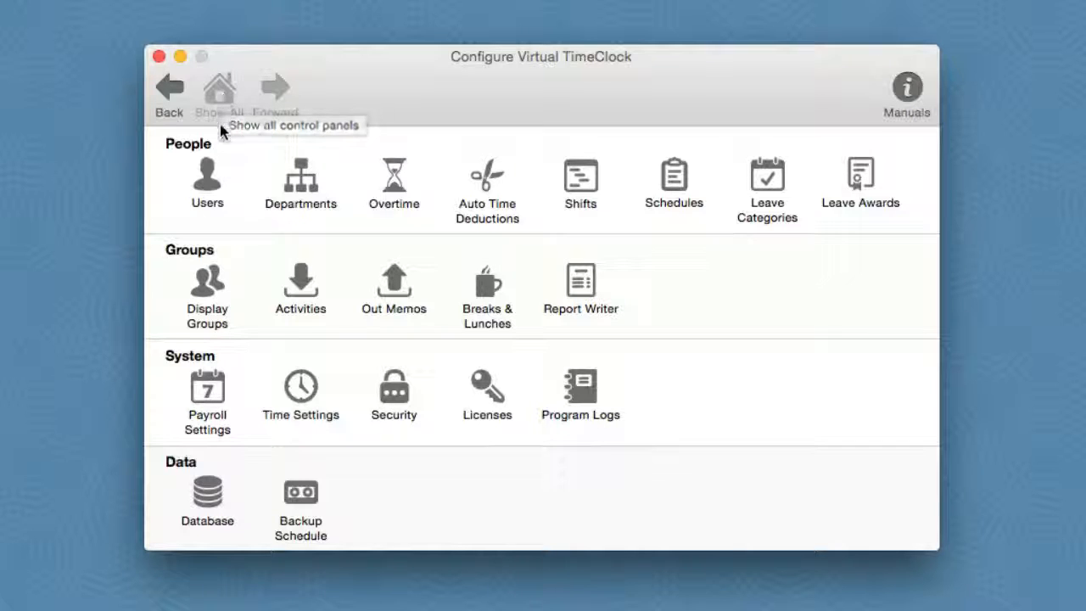
# - Apply a backup schedule with no scheduled backups and a history of 1 file
pyautogui.click(302, 495)
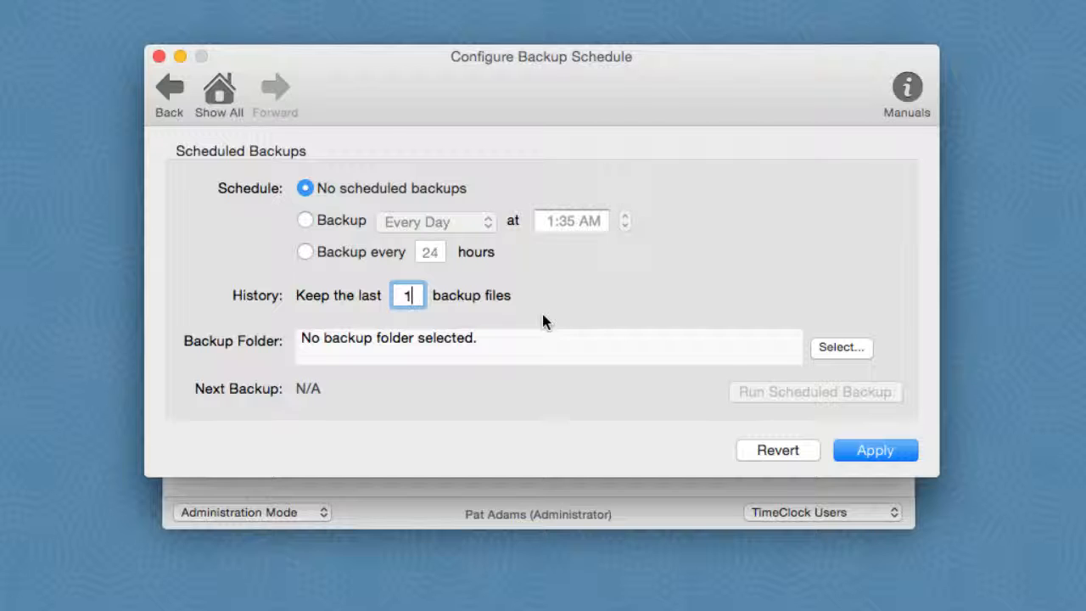
pyautogui.click(873, 450)
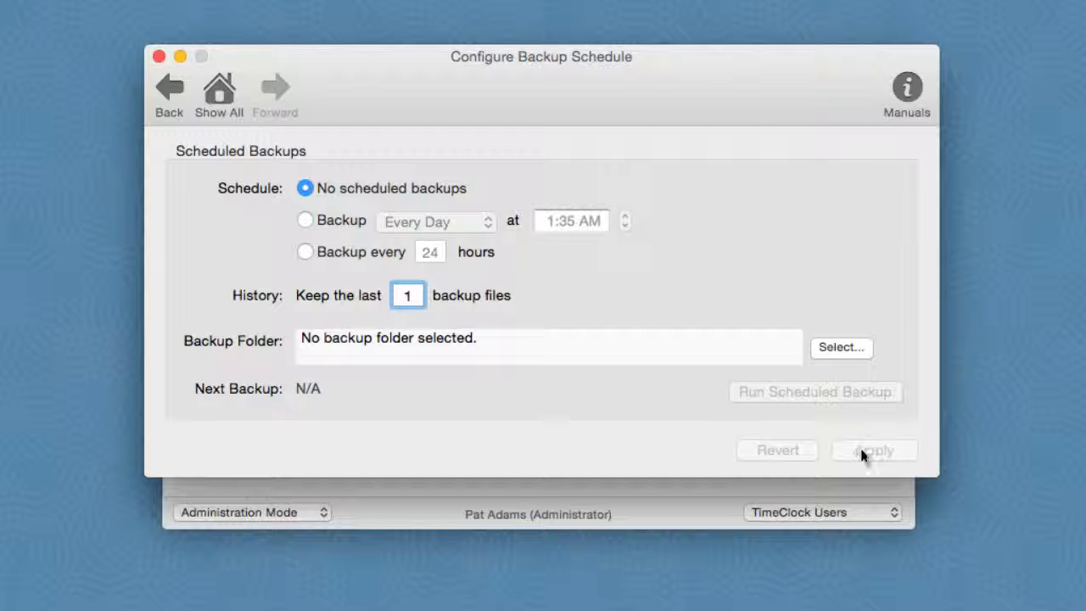
pyautogui.click(220, 95)
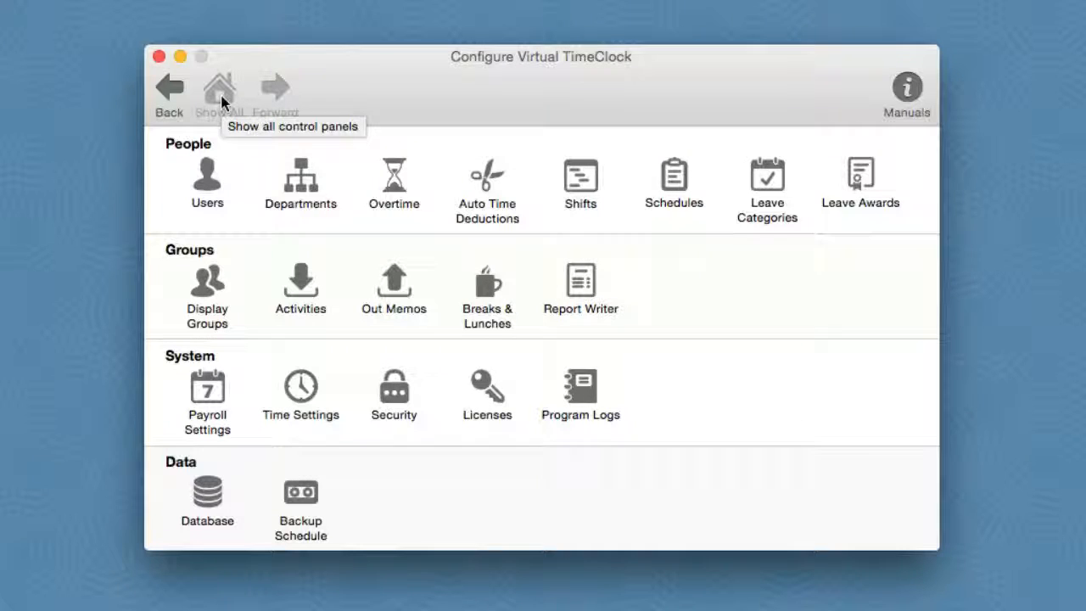
pyautogui.click(170, 88)
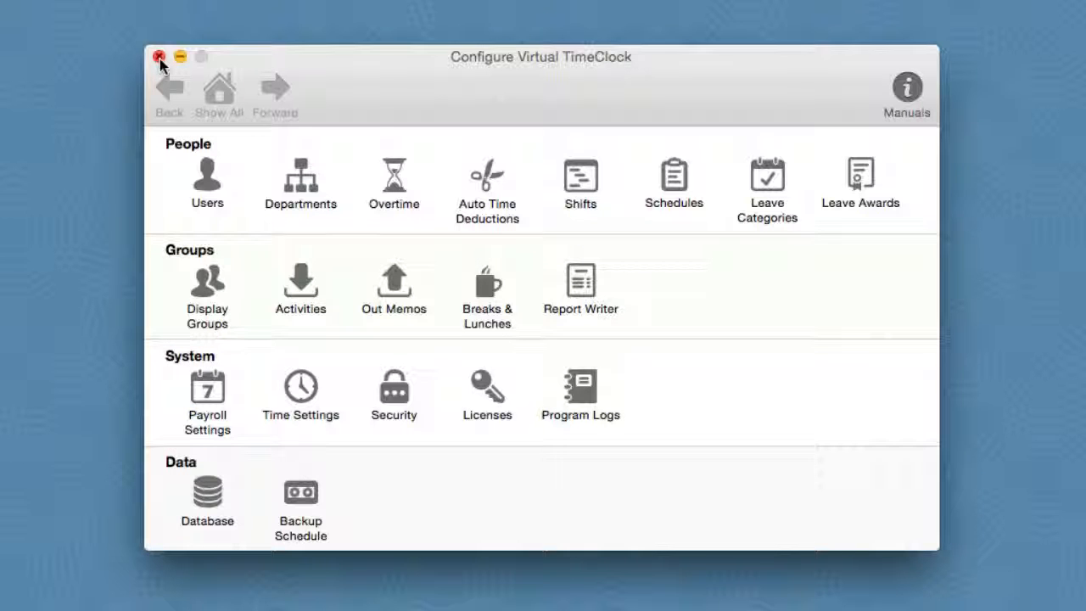
# - Close the Configure Virtual TimeClock window to leave Administration Mode
pyautogui.click(160, 57)
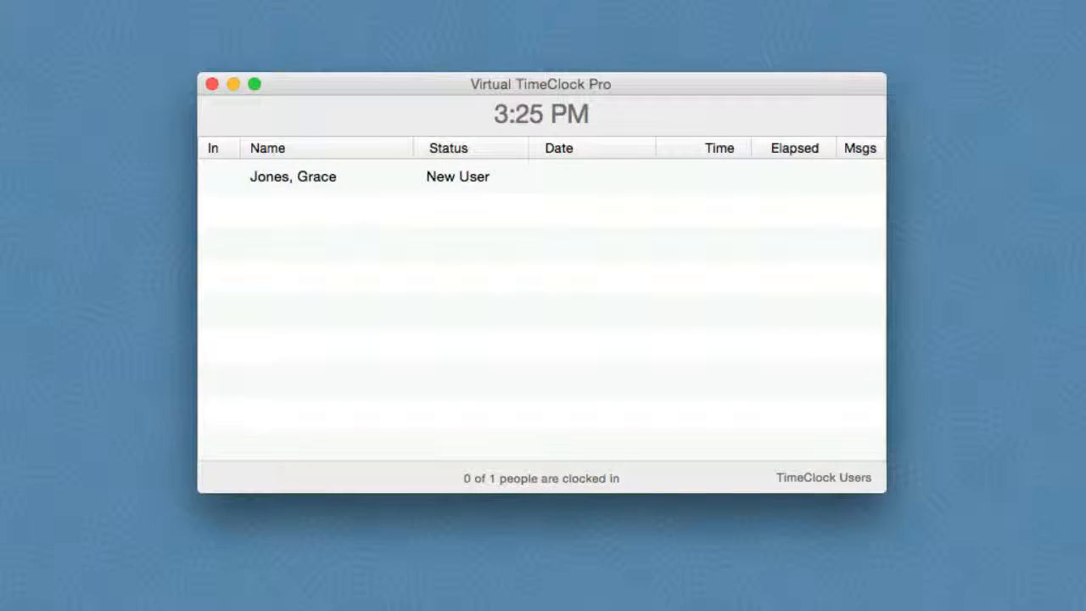
# - Set and confirm a password for the new user, then clock them in at 3:26 PM
pyautogui.click(307, 180)
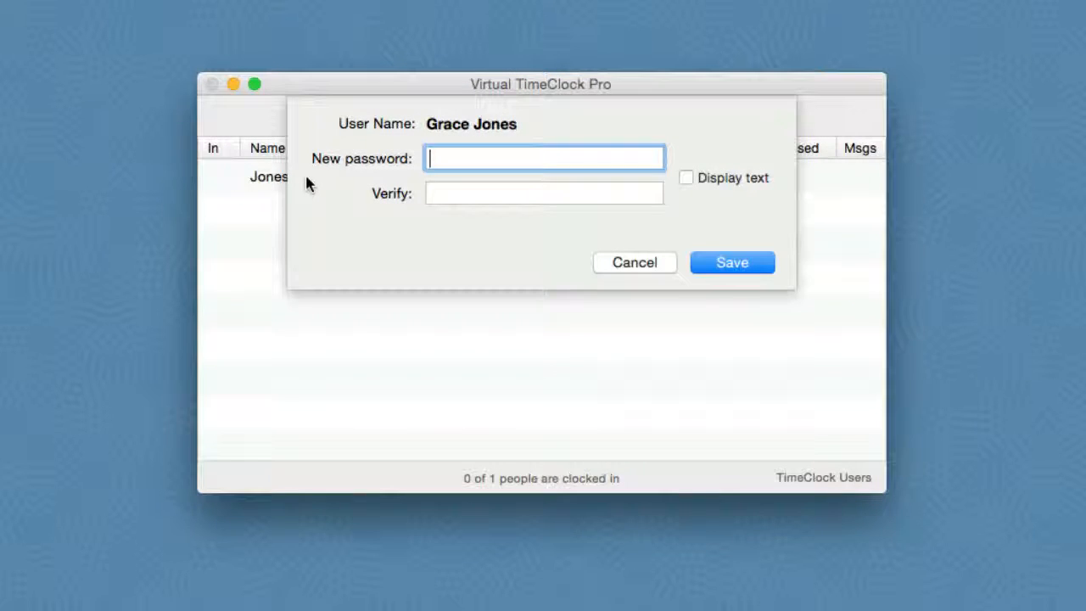
pyautogui.write('•••••')
pyautogui.press('Tab')
pyautogui.write('•••••')
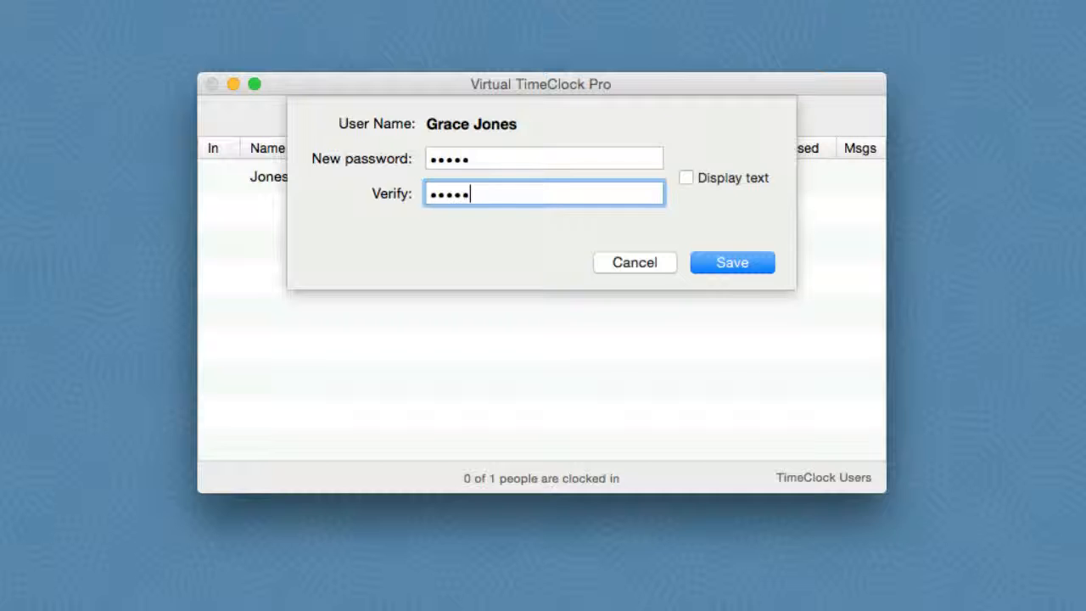
pyautogui.press('Return')
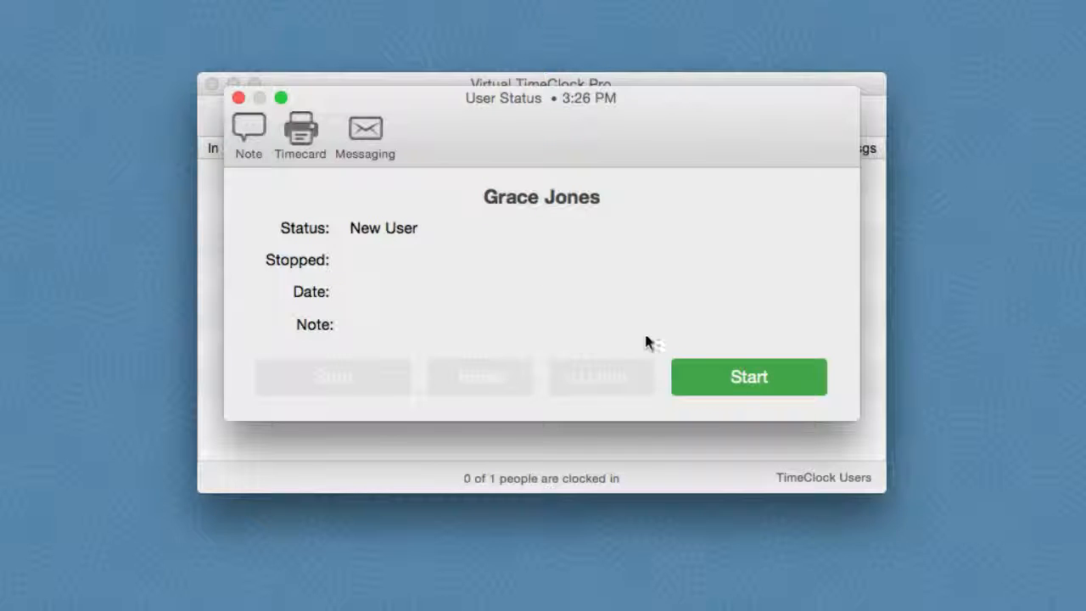
pyautogui.click(736, 380)
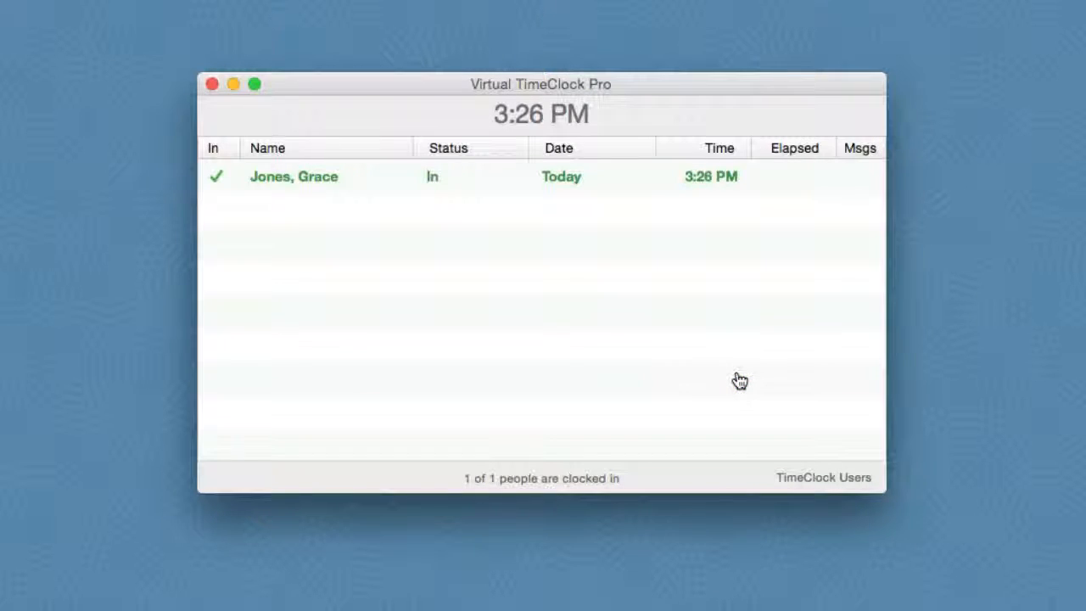